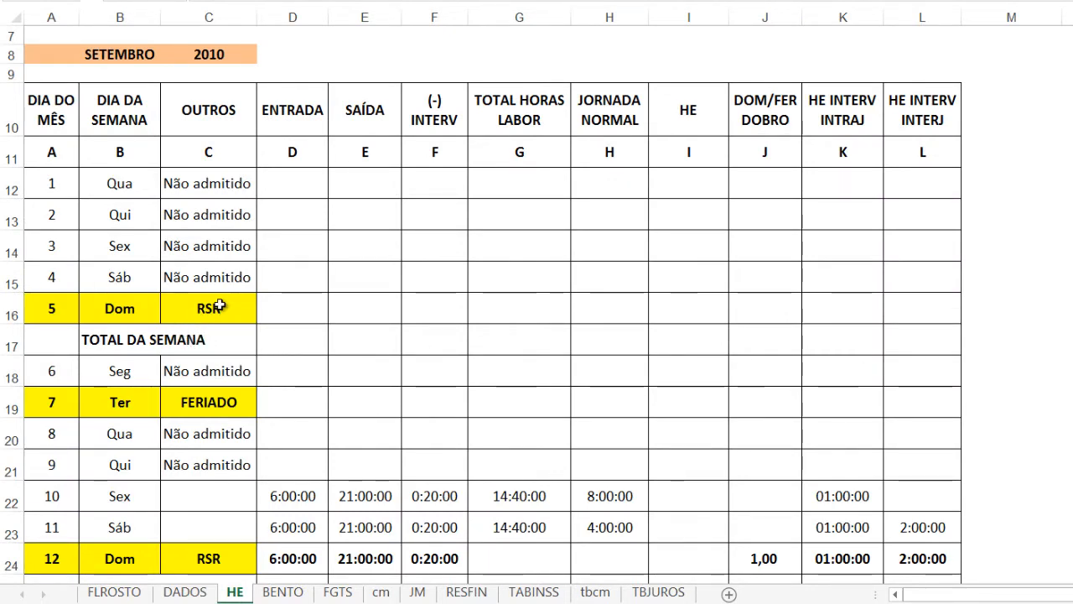
Review the September 2010 timesheet on the HE sheet, checking the OUTROS column for the holiday and Sunday rest days
key(Down)
scroll(218, 324, down, 1)
click(223, 344)
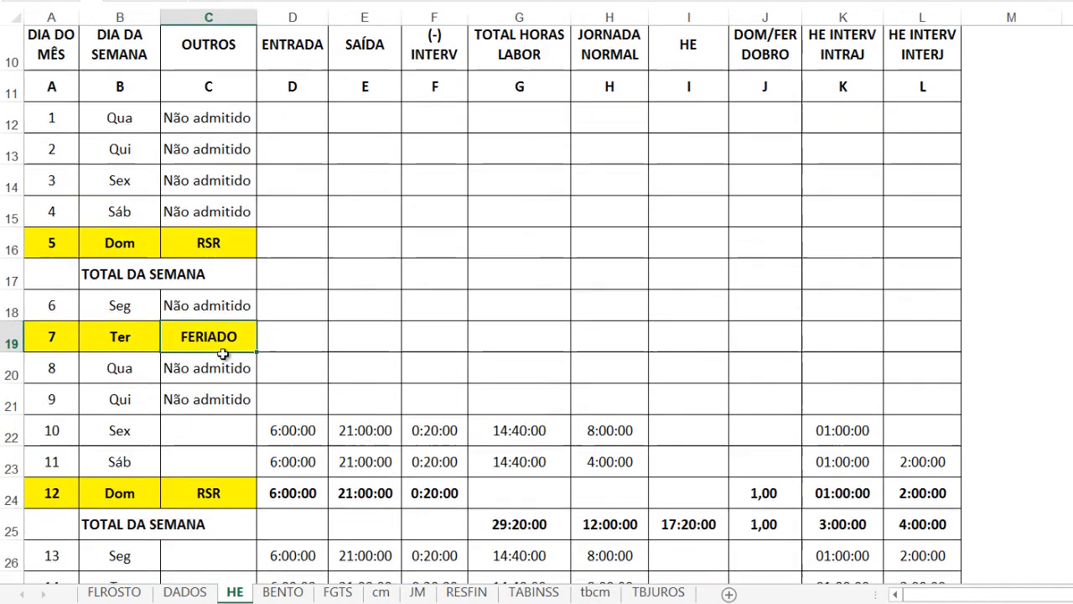
scroll(227, 335, down, 2)
click(227, 332)
scroll(236, 334, down, 1)
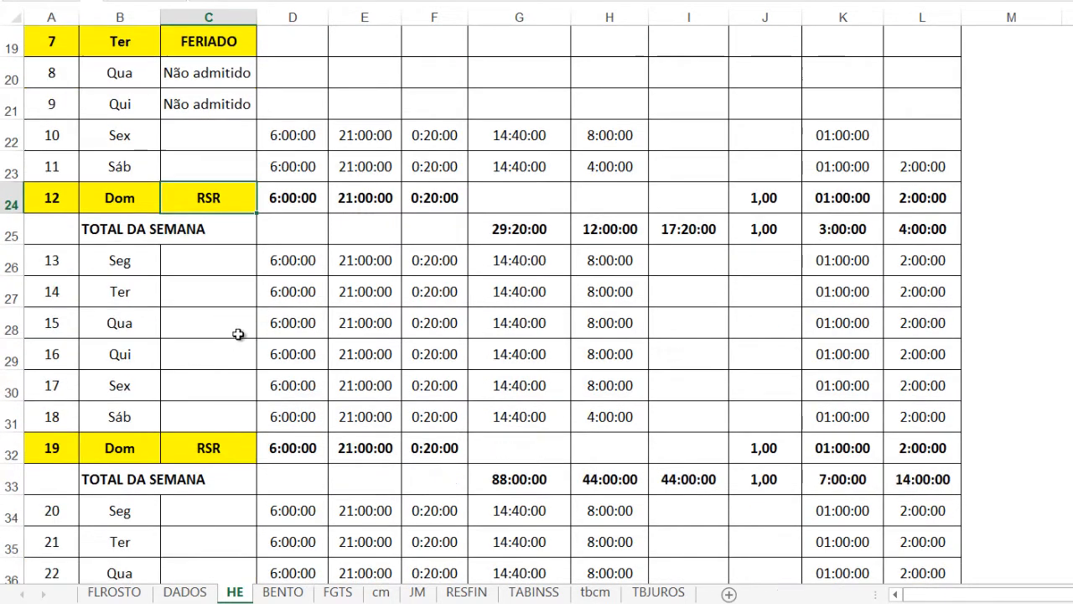
click(232, 451)
scroll(233, 453, down, 3)
click(207, 417)
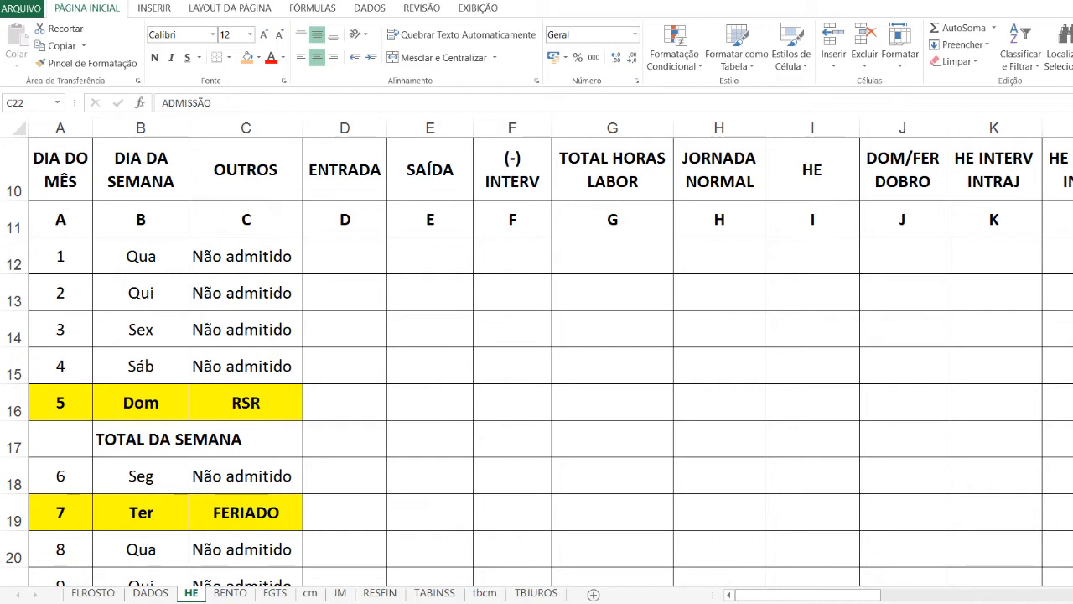
Check the rows around the admission day, consult the case data on the DADOS sheet, and return to the HE sheet
scroll(201, 306, down, 1)
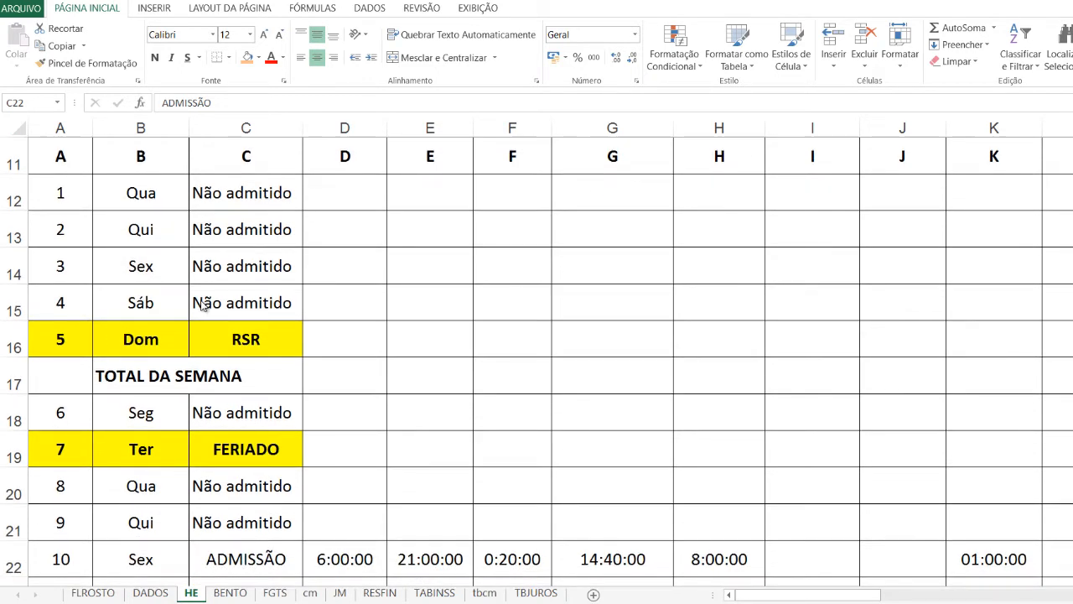
scroll(202, 306, down, 1)
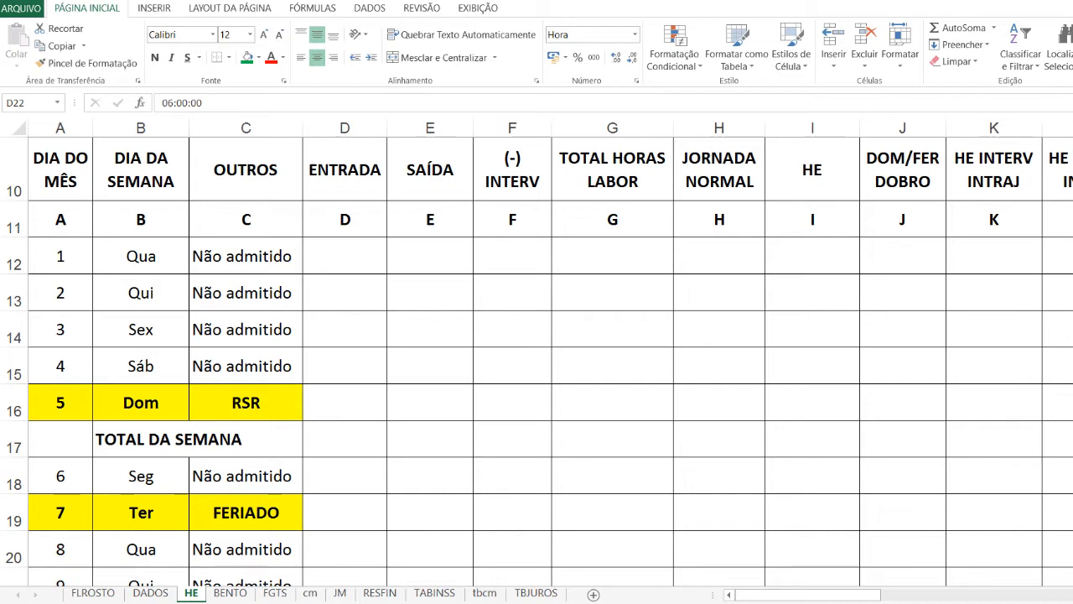
scroll(360, 443, down, 2)
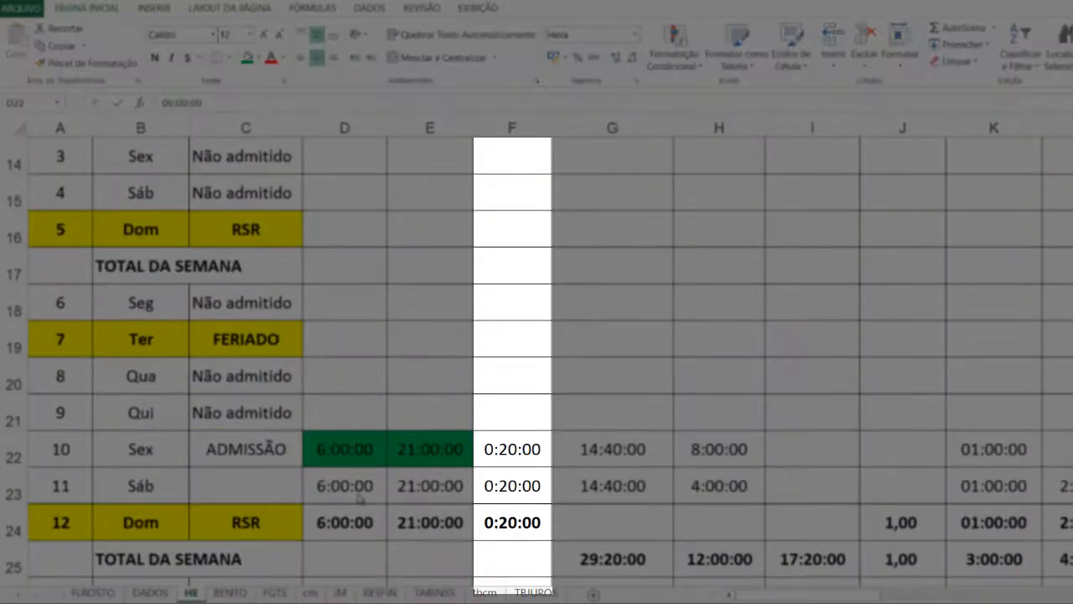
scroll(445, 581, up, 2)
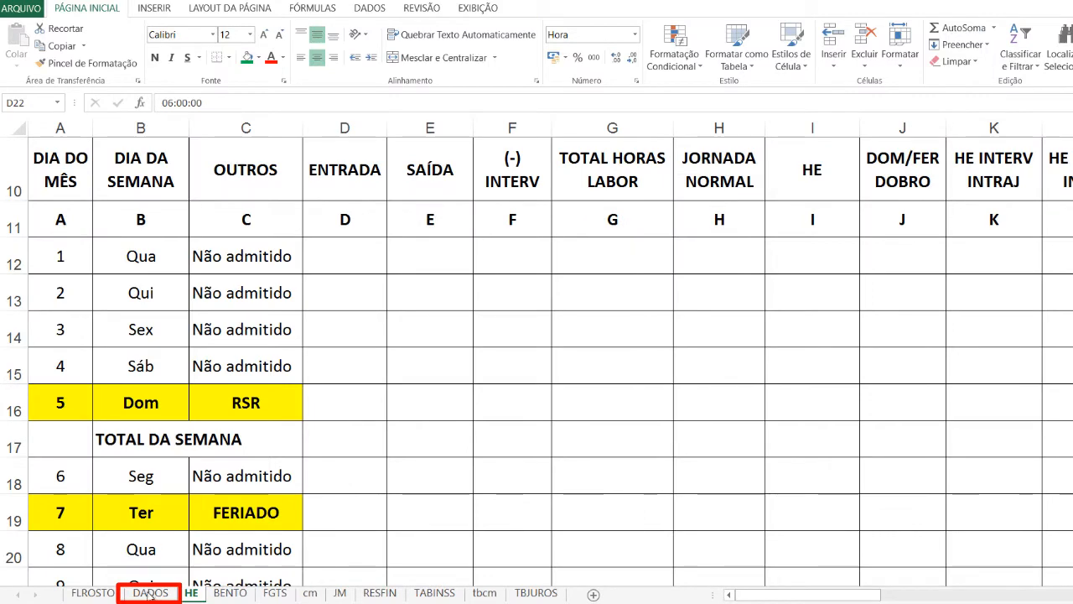
click(150, 594)
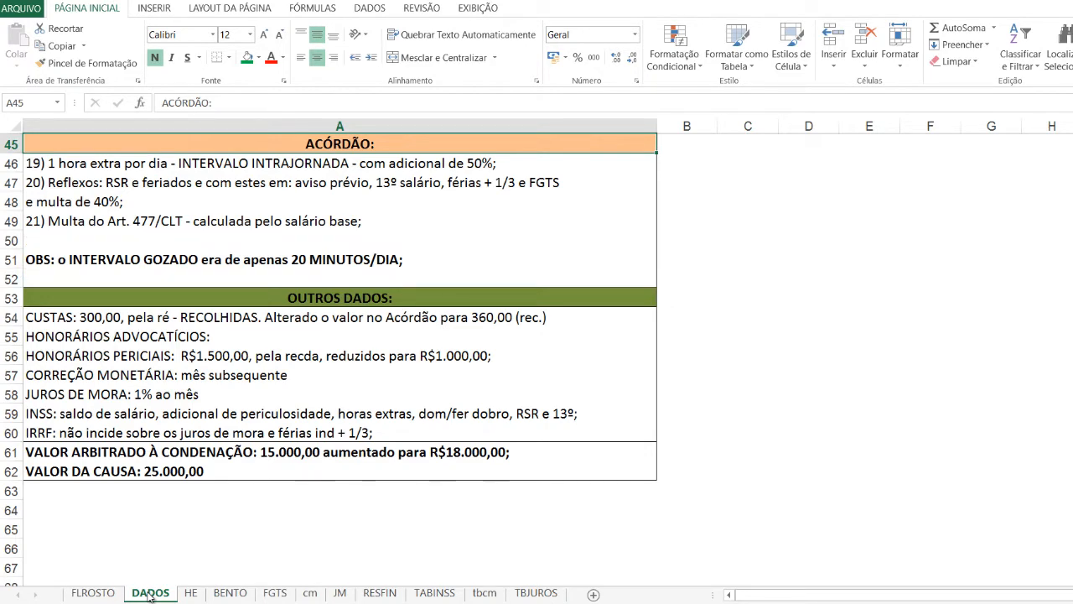
click(192, 593)
Calculate the total hours worked in G22 with =E22-D22-F22 and fill the formula down to G23
scroll(381, 482, down, 1)
scroll(381, 482, down, 2)
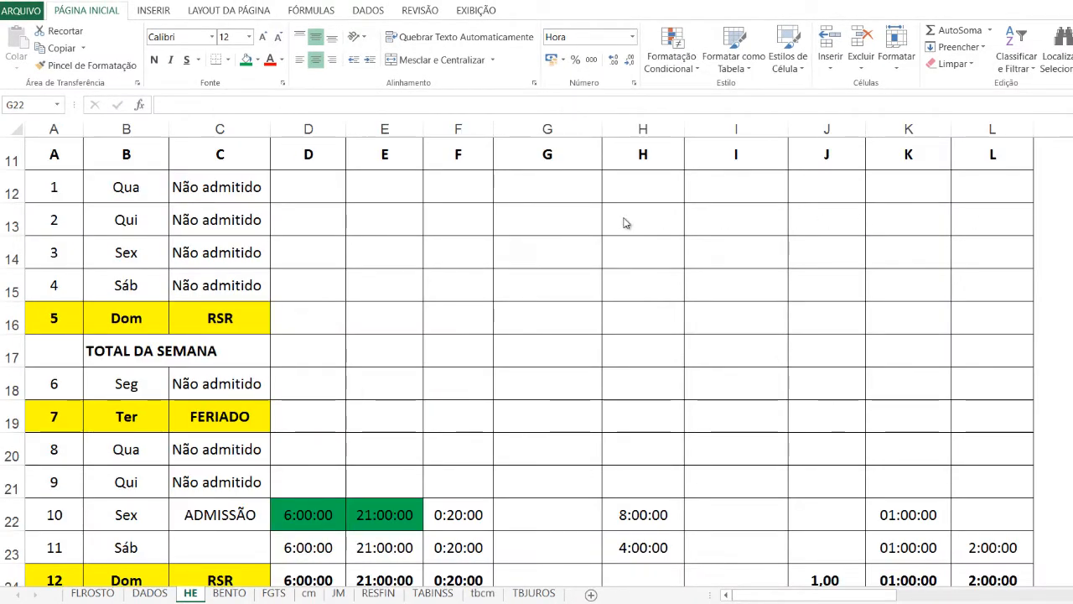
click(514, 522)
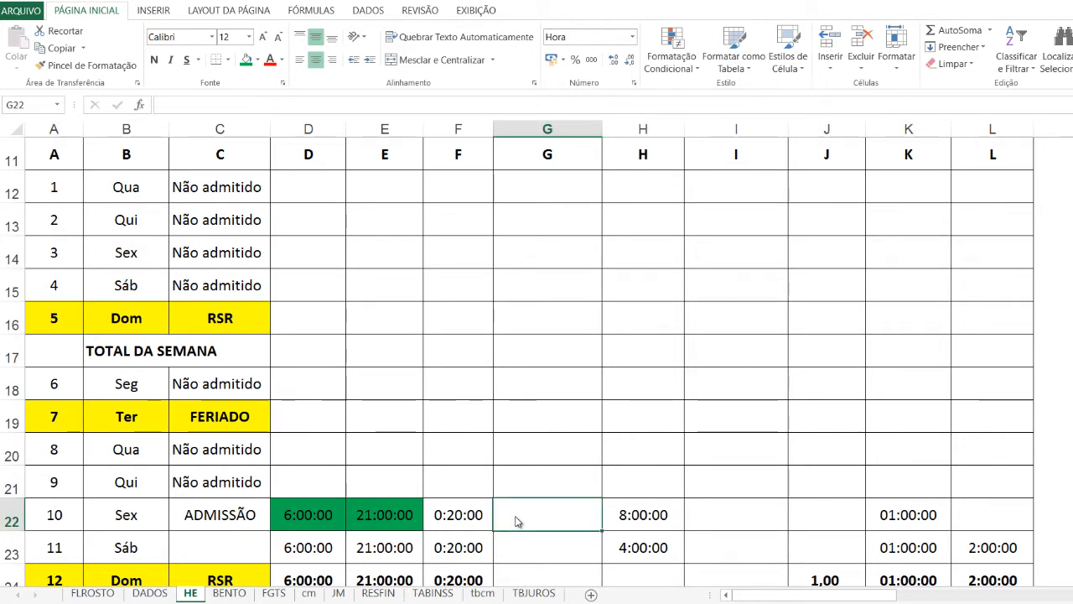
text(=)
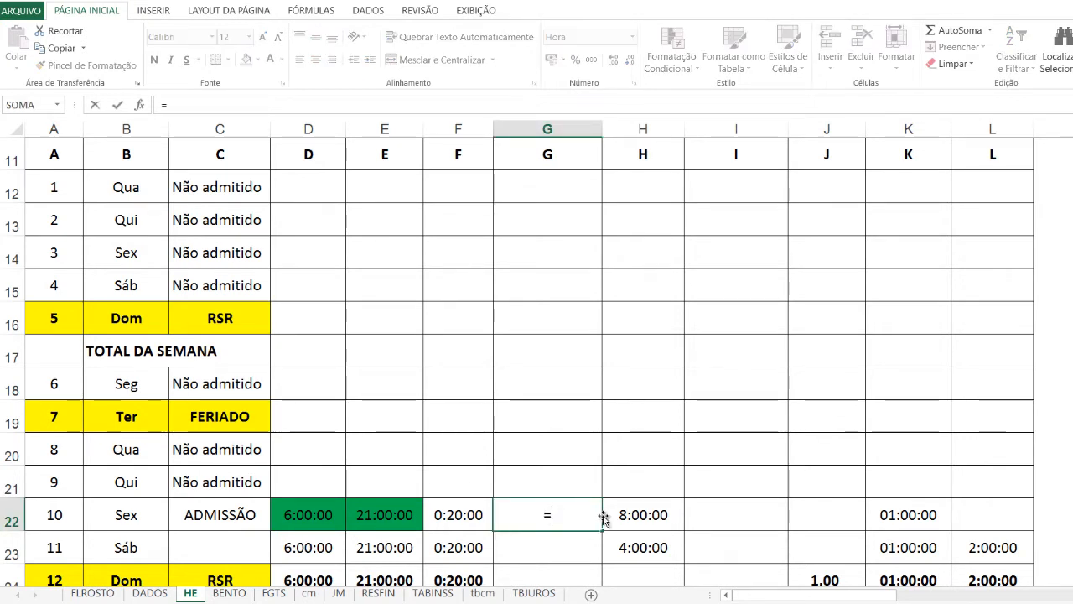
click(377, 519)
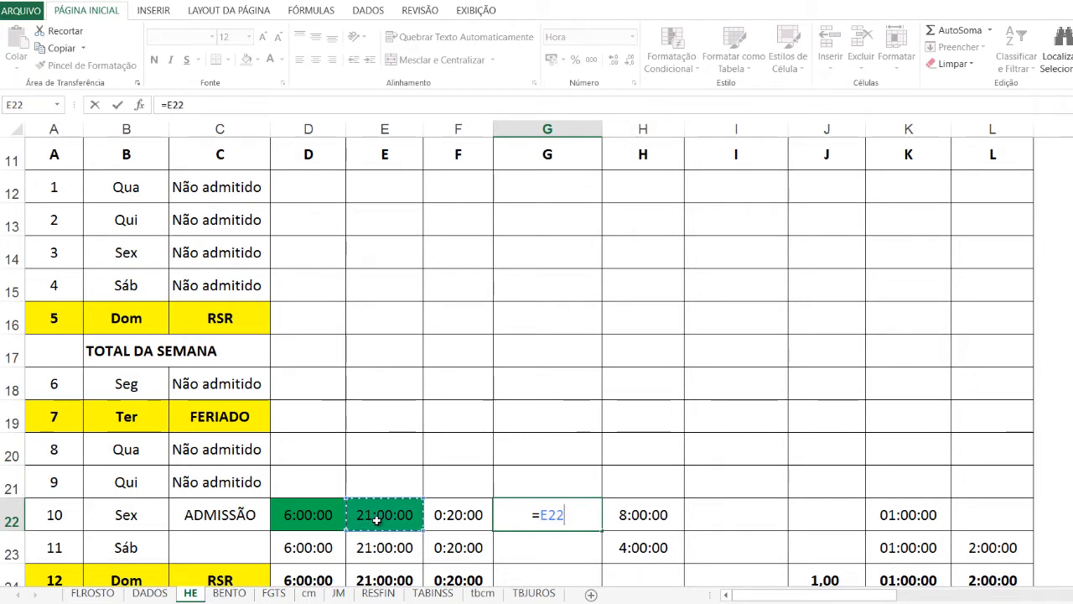
text(-)
click(307, 514)
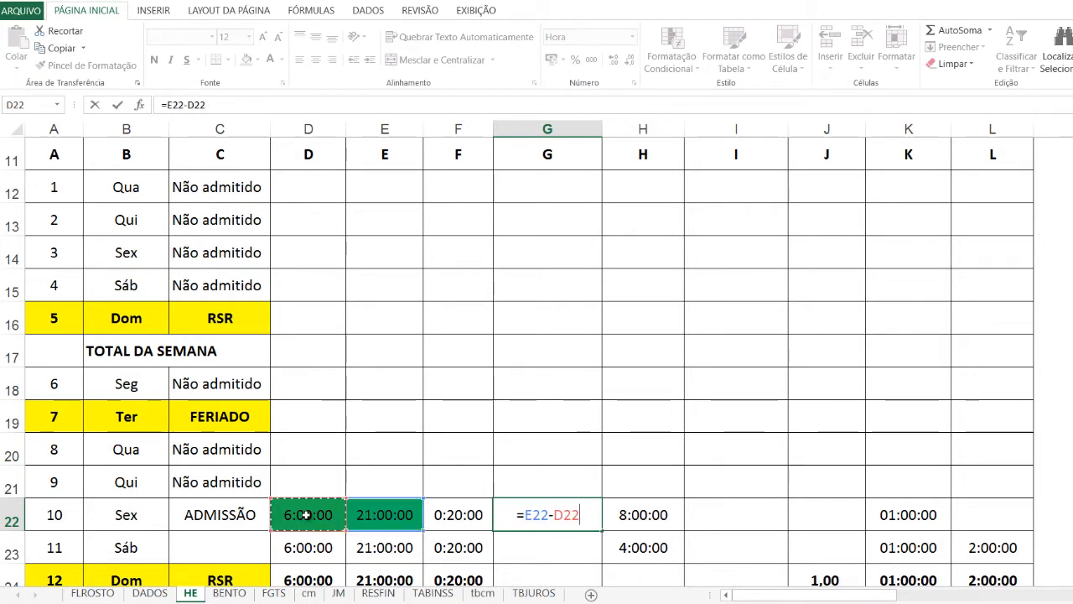
text(-)
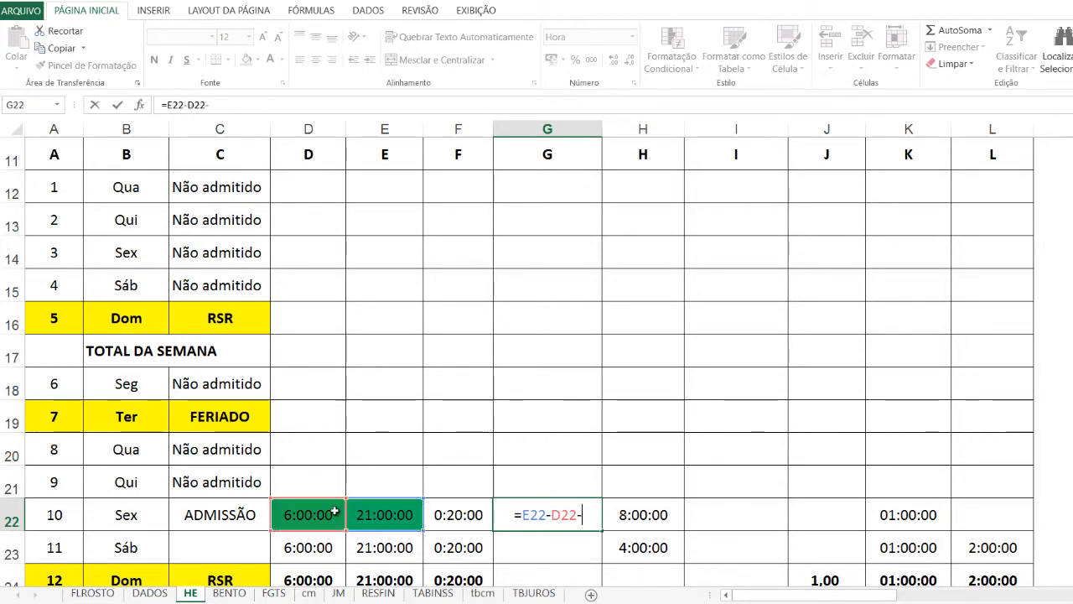
click(444, 511)
key(Return)
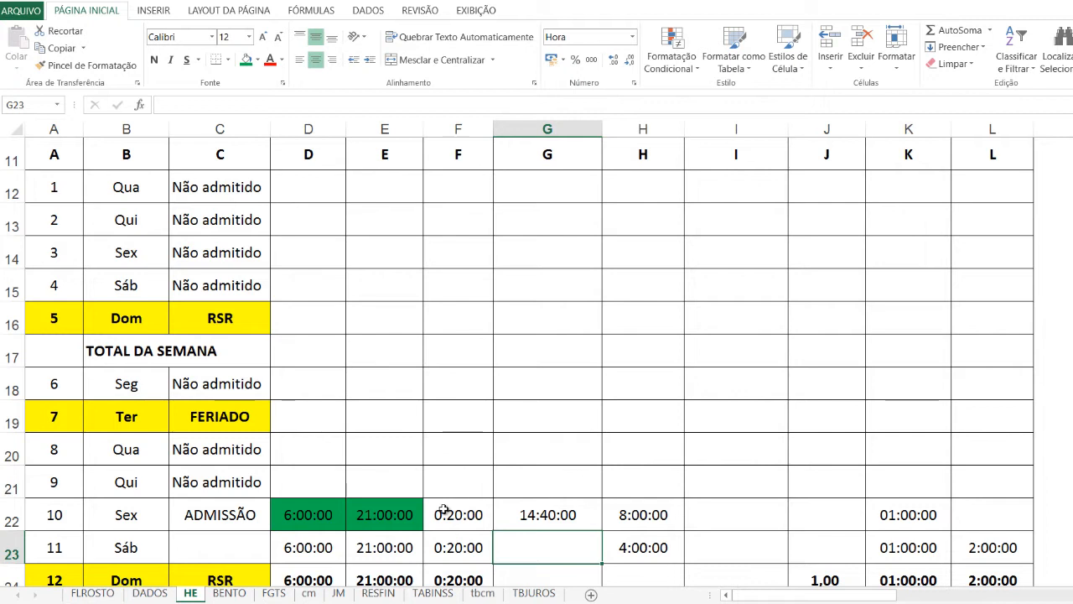
click(554, 516)
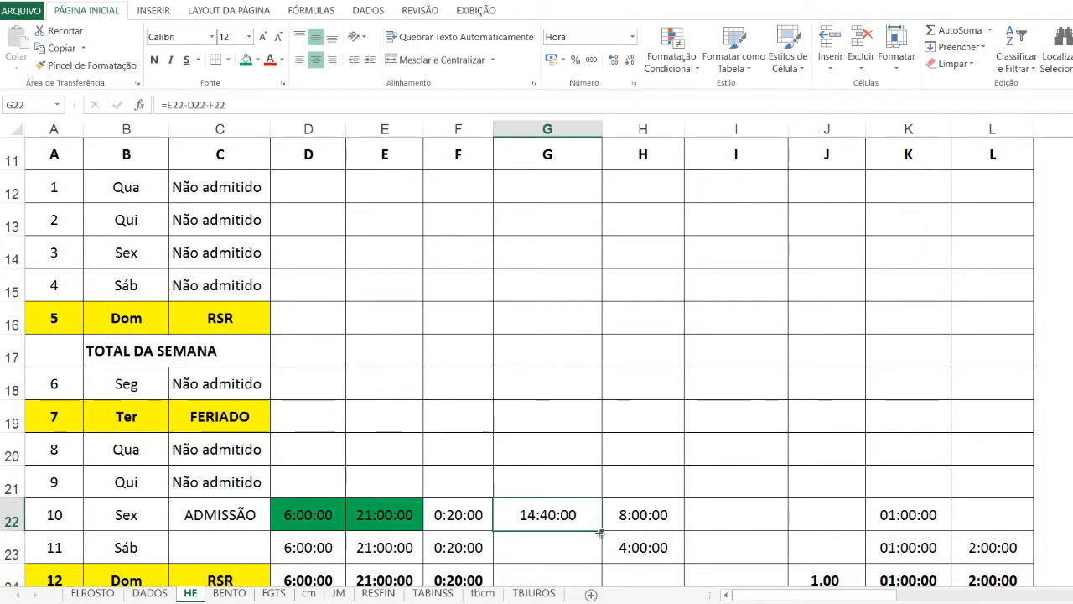
drag(601, 531, 600, 553)
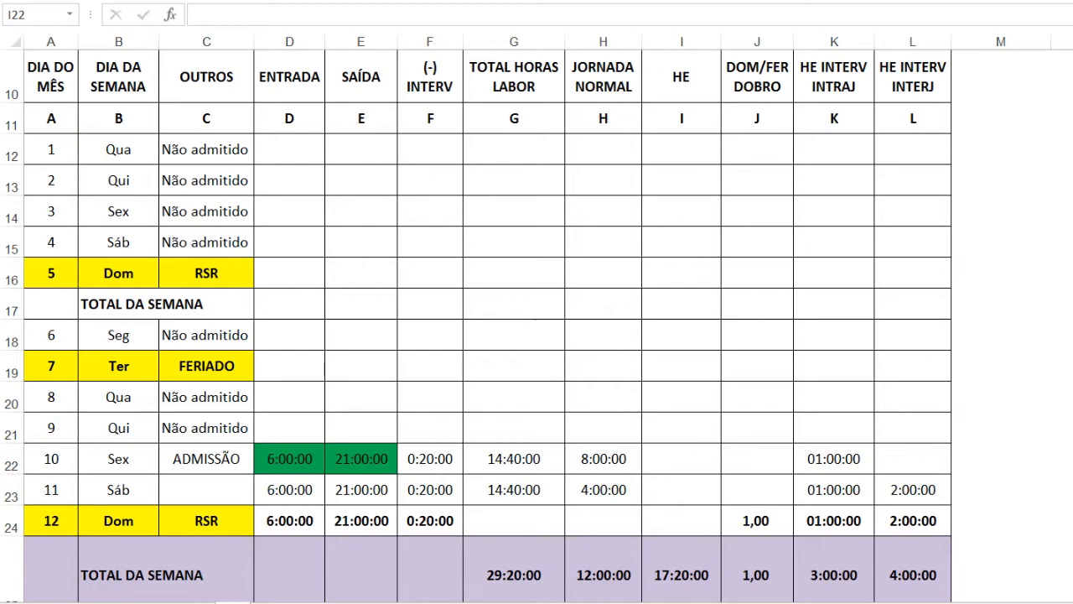
Calculate the overtime for day 10 in I22 by subtracting the normal workday from the total hours, =G22-H22
click(685, 459)
text(=)
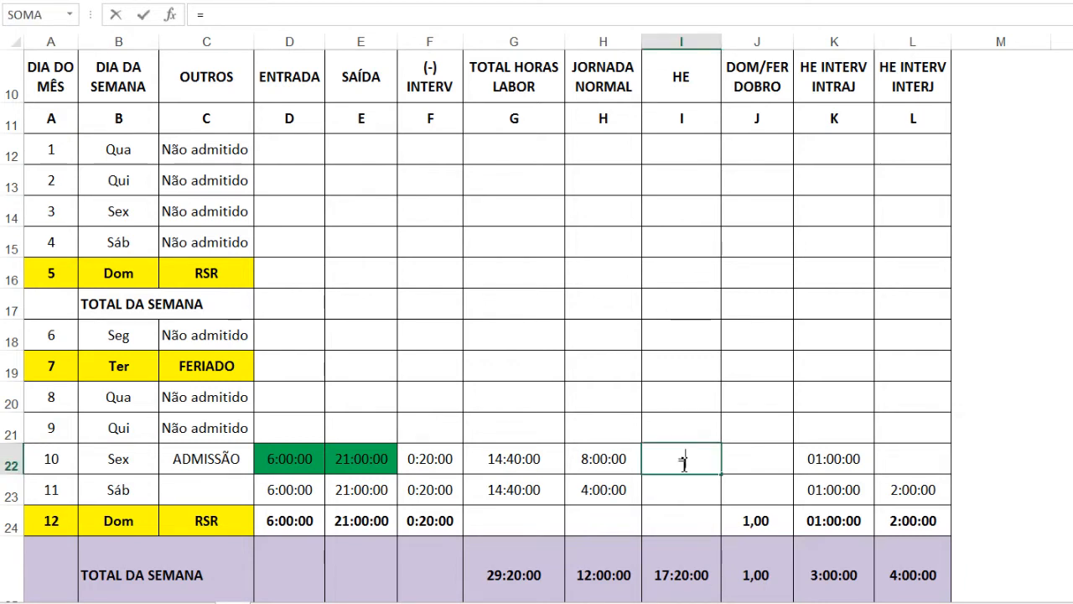
click(503, 460)
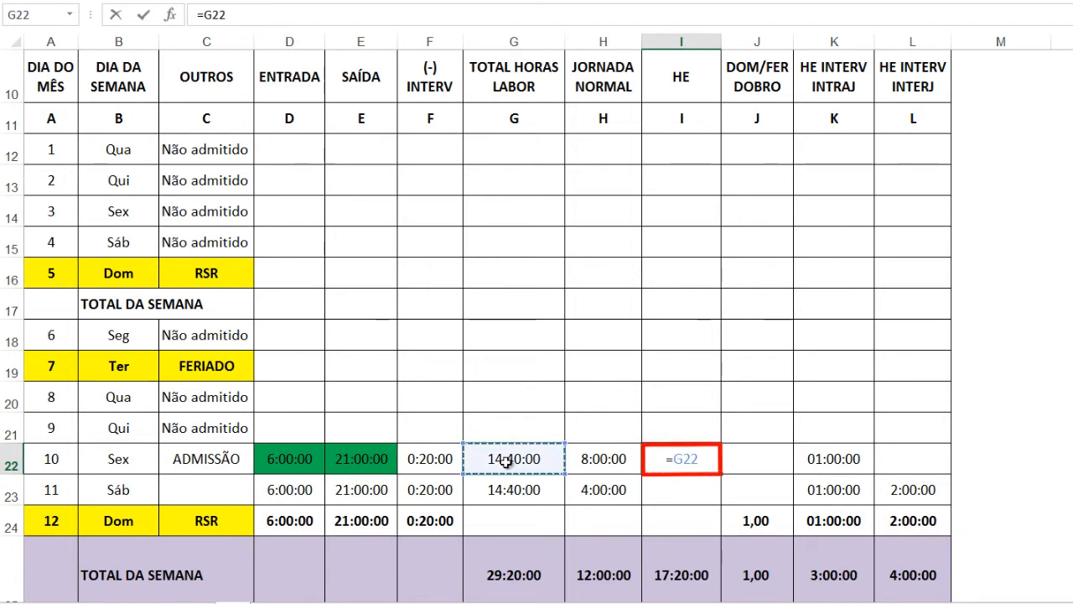
text(-)
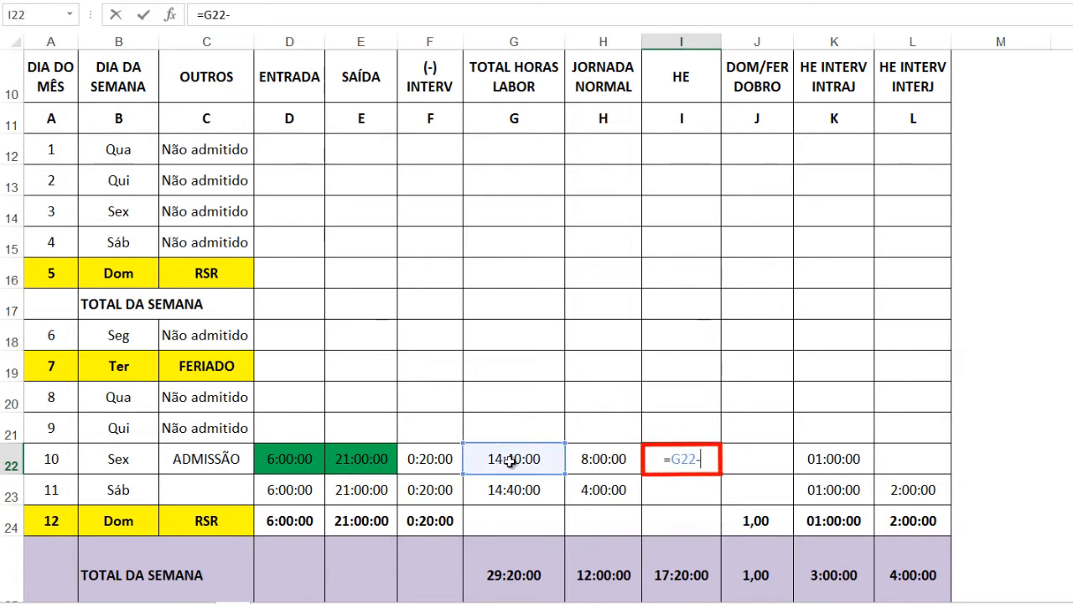
click(605, 457)
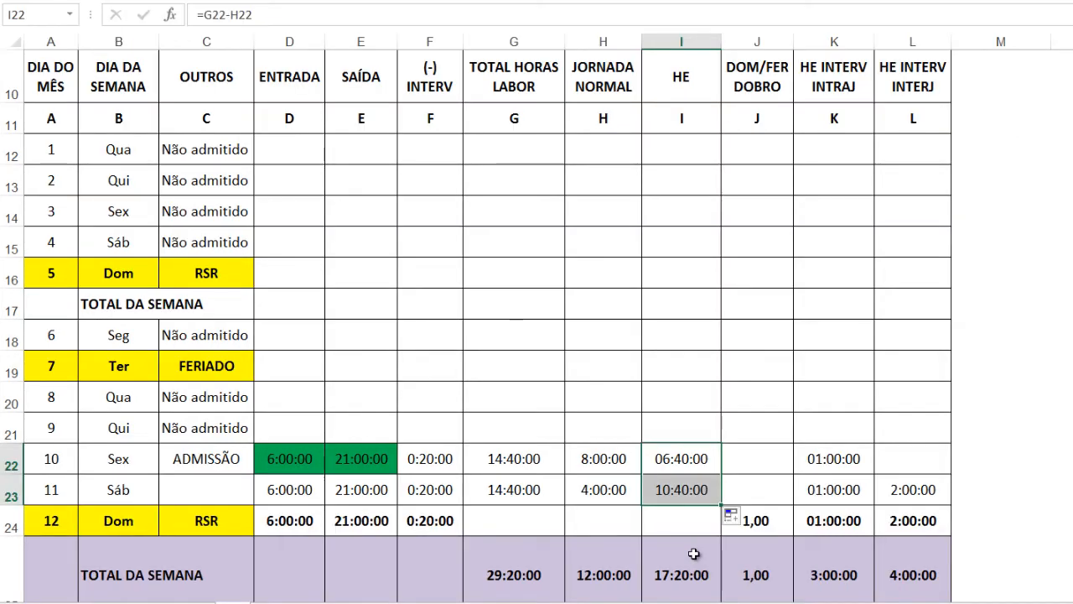
Highlight the empty HE INTERV INTERJ cell of the admission day, L22, with a yellow fill
click(911, 452)
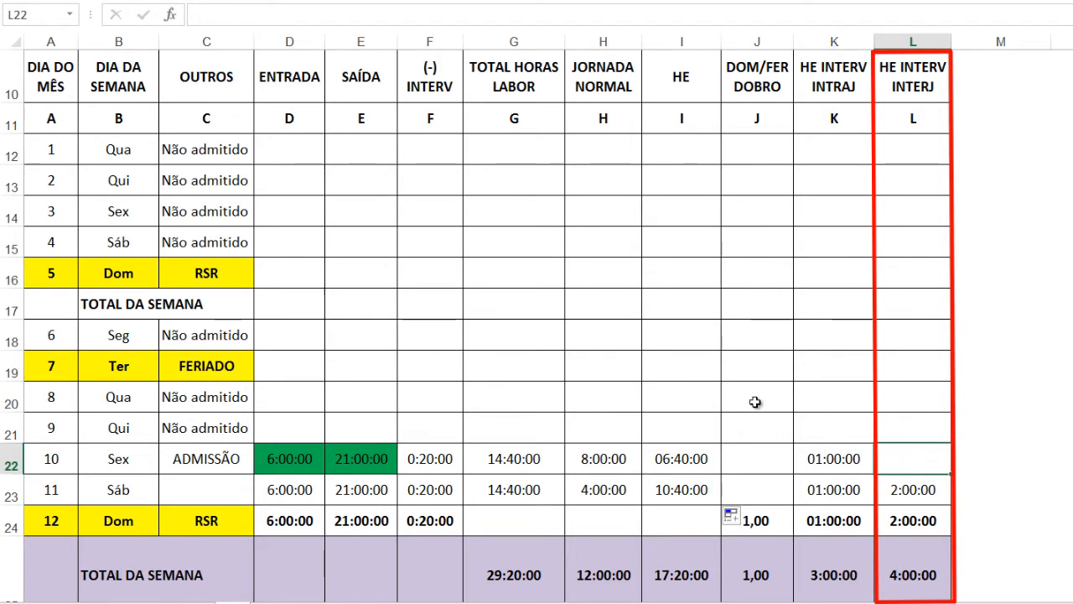
click(313, 0)
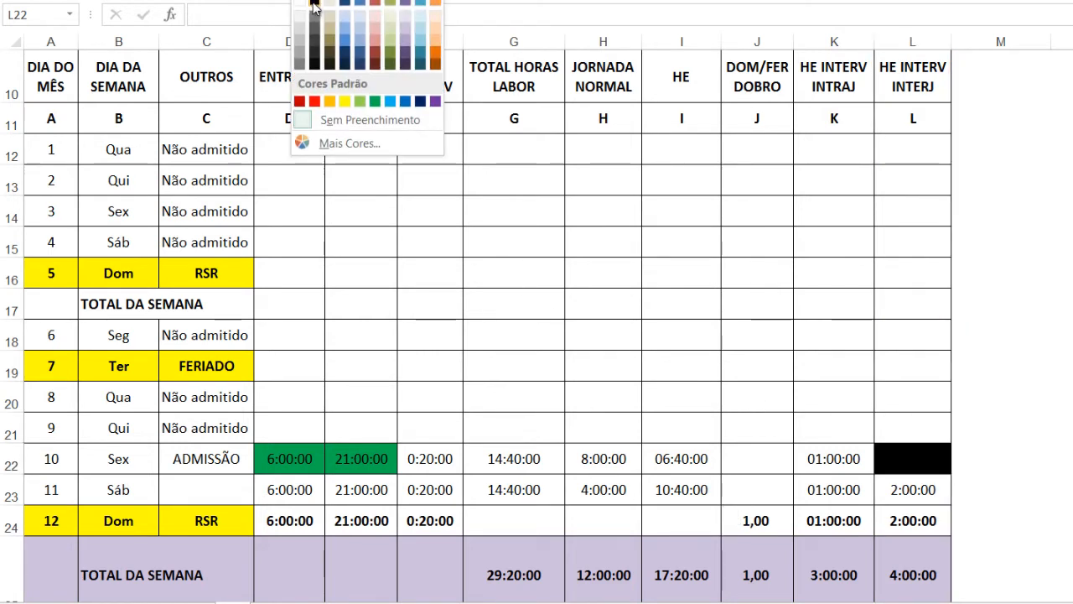
click(345, 100)
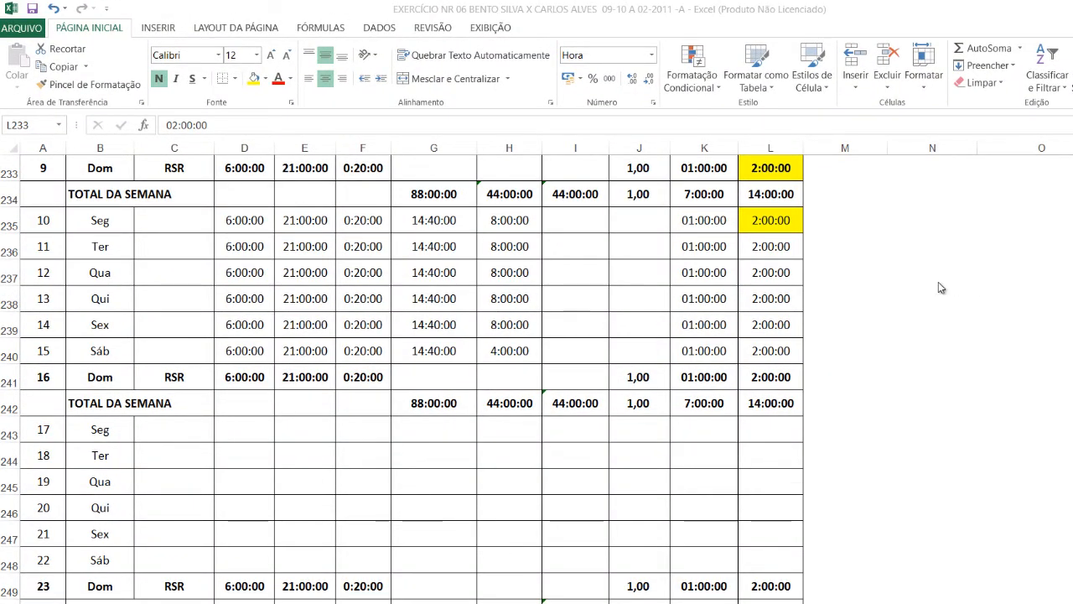
Shade the Sunday the 9th row, A233:L233, with a light red theme fill colour
scroll(939, 286, up, 1)
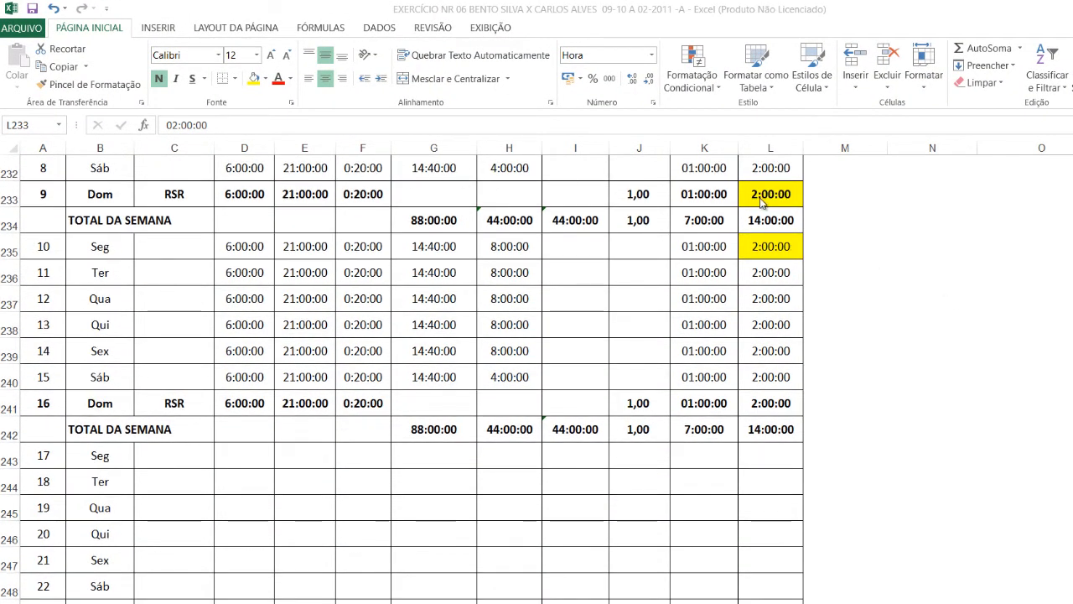
drag(765, 201, 42, 194)
click(265, 79)
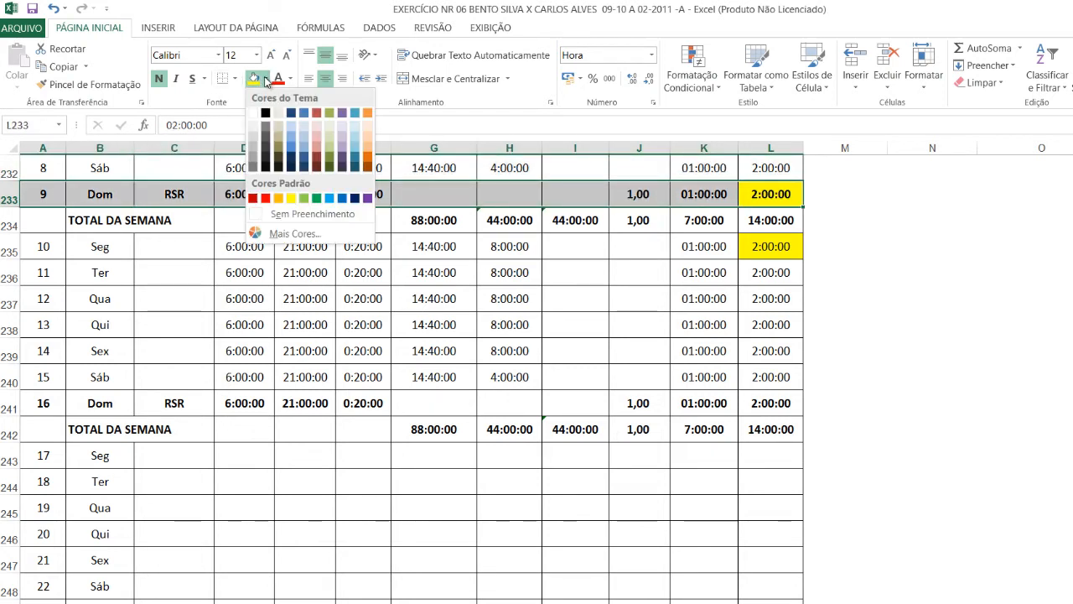
click(316, 144)
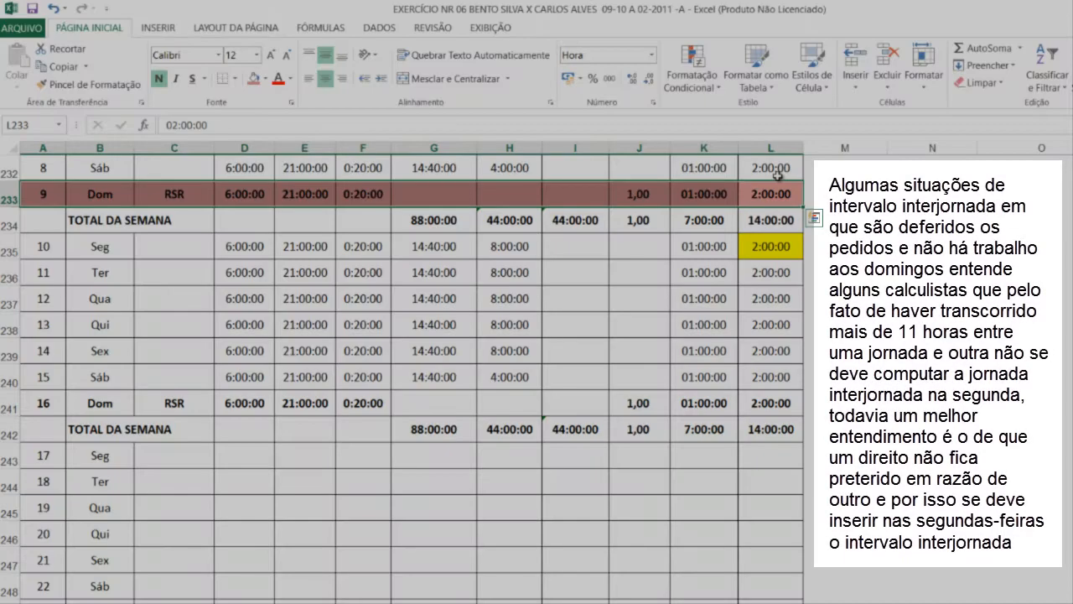
Try clearing the HE INTERV INTERJ hours for Monday the 10th in L235, and undo the deletion
click(767, 246)
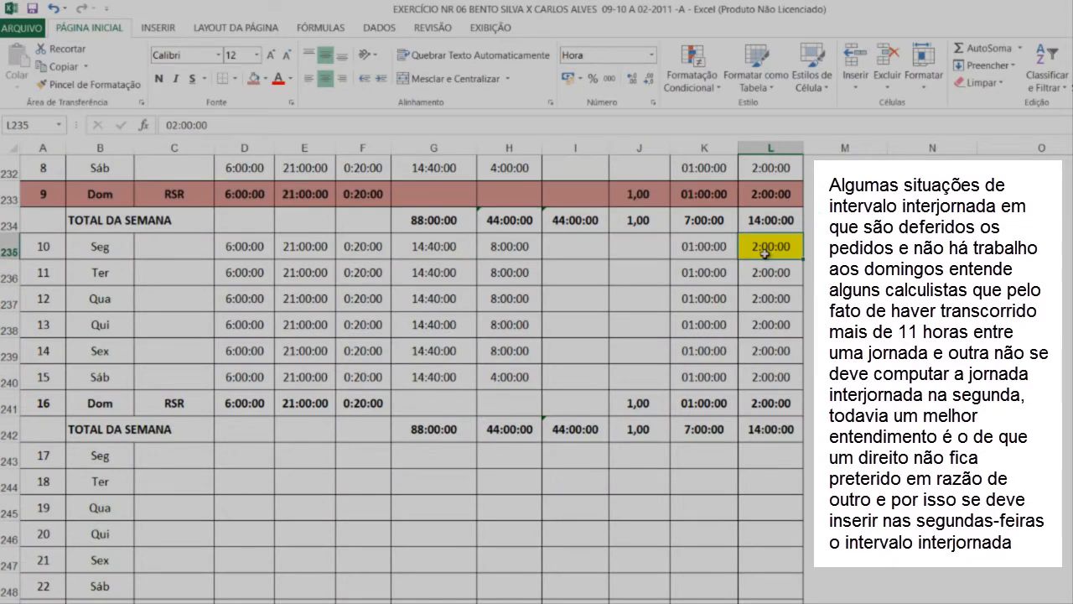
key(Delete)
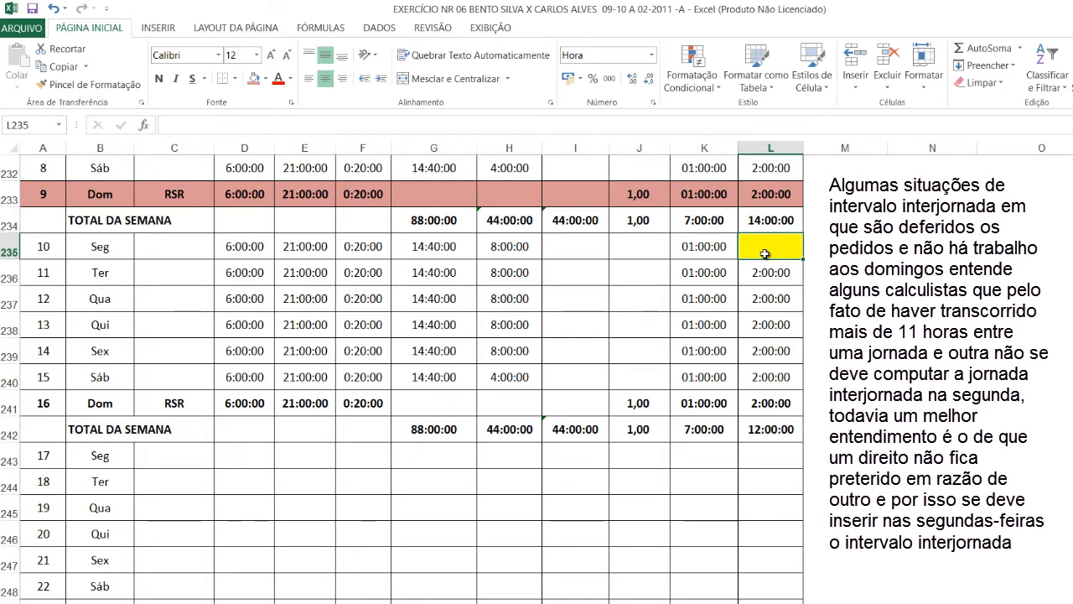
key(ctrl+z)
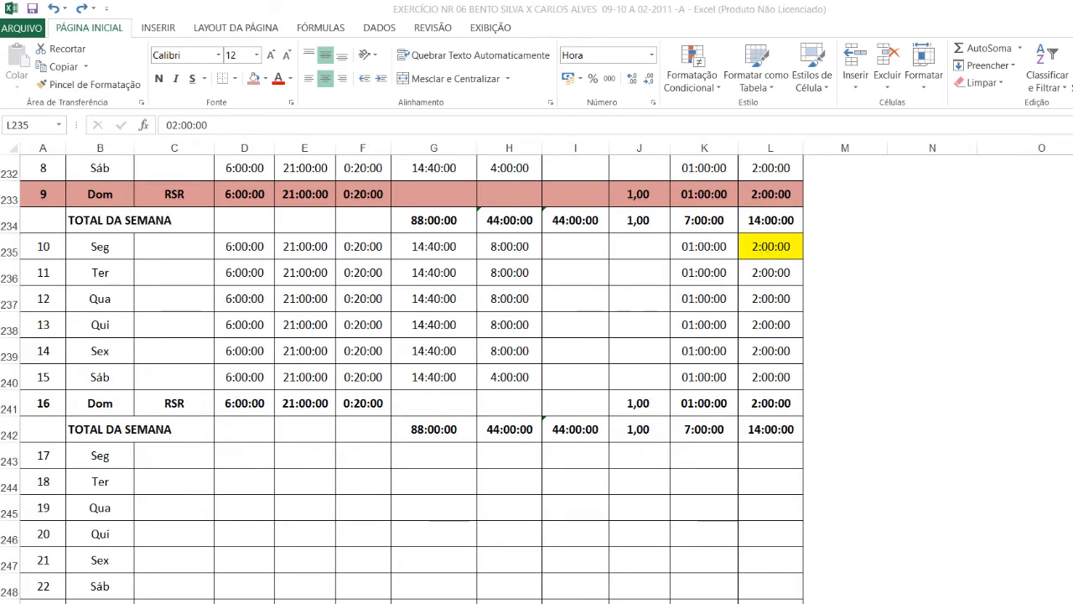
Copy the Monday-to-Saturday hours in D235:L240 and paste them into the following week's empty rows starting at D243
click(788, 378)
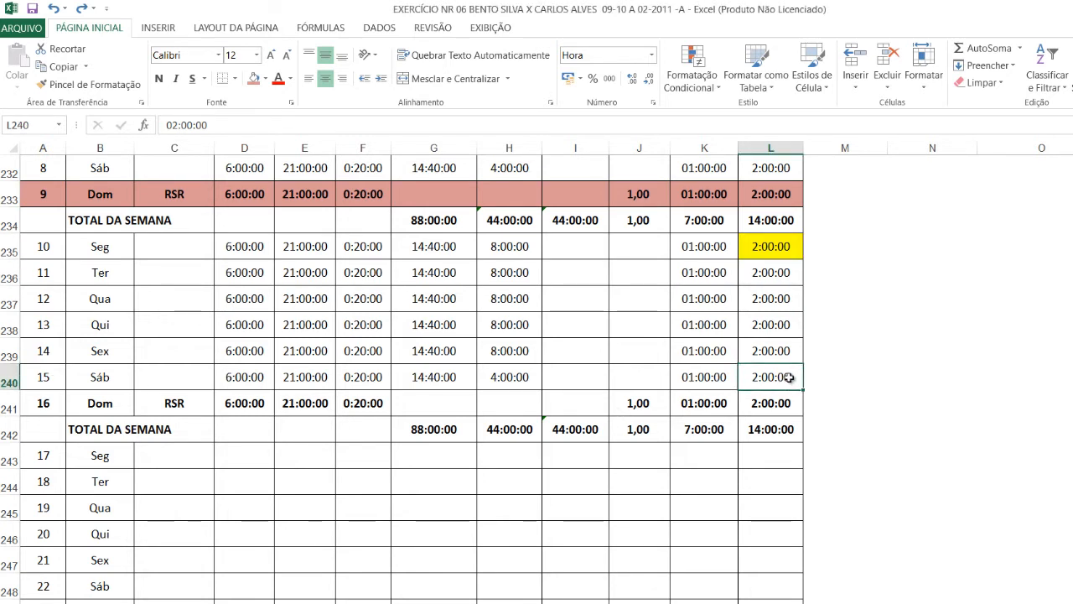
mouse_move(788, 378)
mouse_down()
mouse_move(282, 285)
mouse_move(226, 249)
mouse_up()
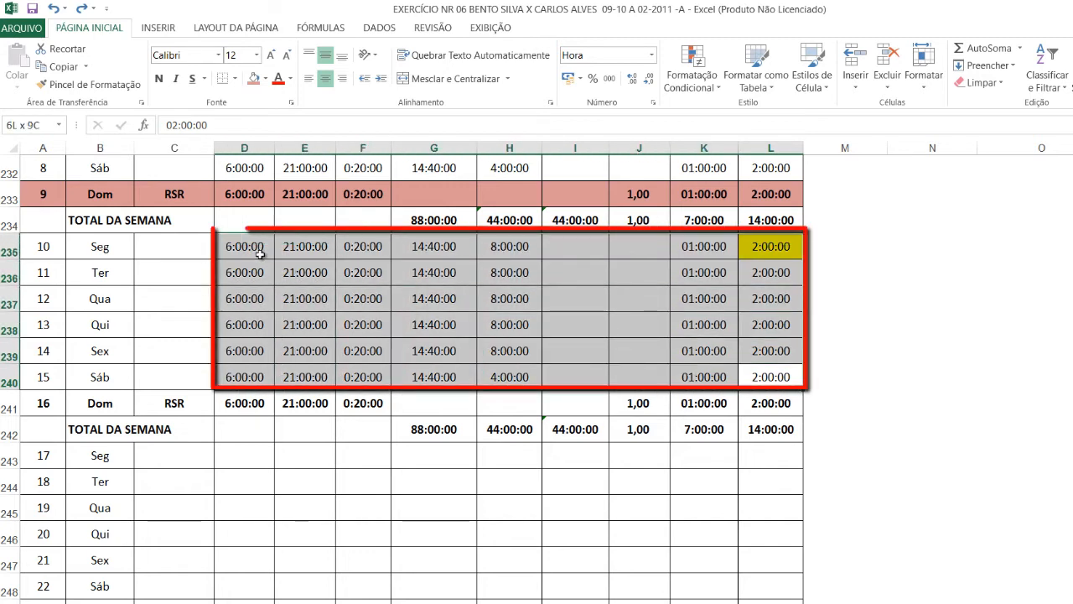
key(ctrl+c)
key(ctrl+v)
scroll(232, 520, down, 1)
click(240, 432)
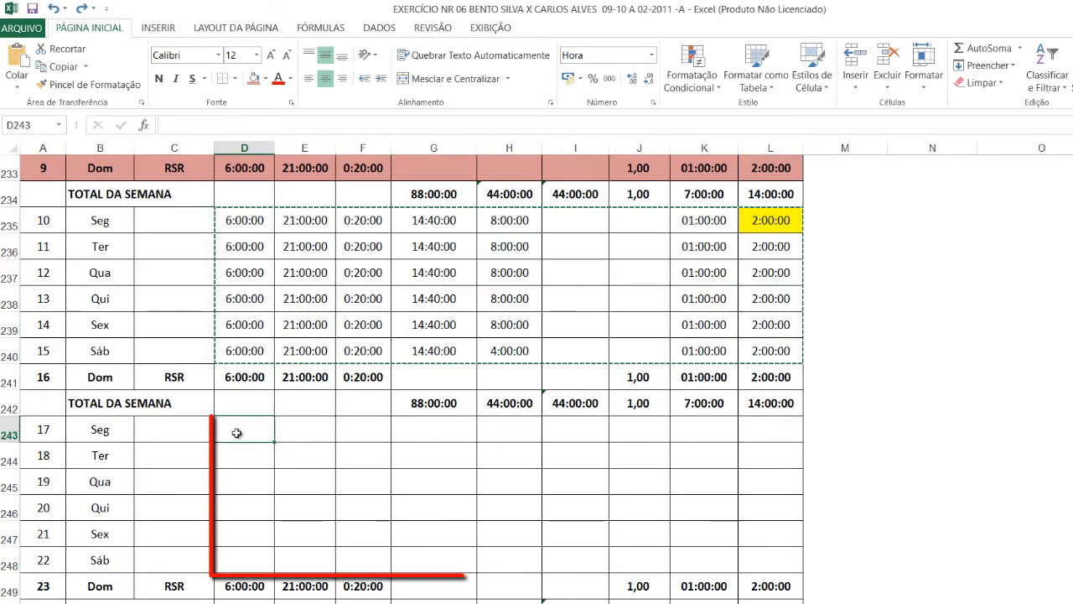
key(ctrl+v)
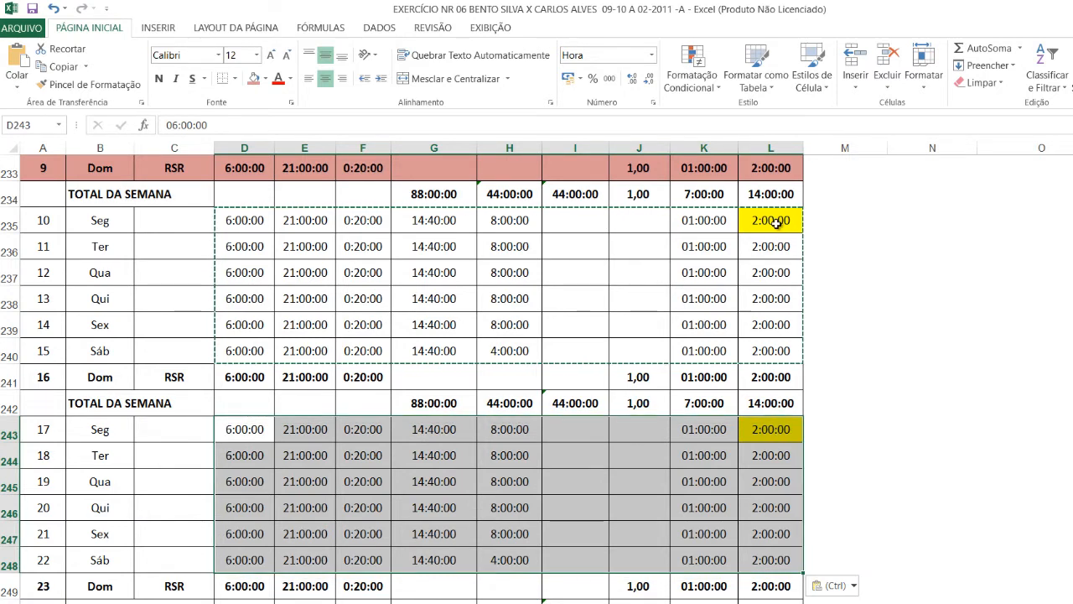
key(Escape)
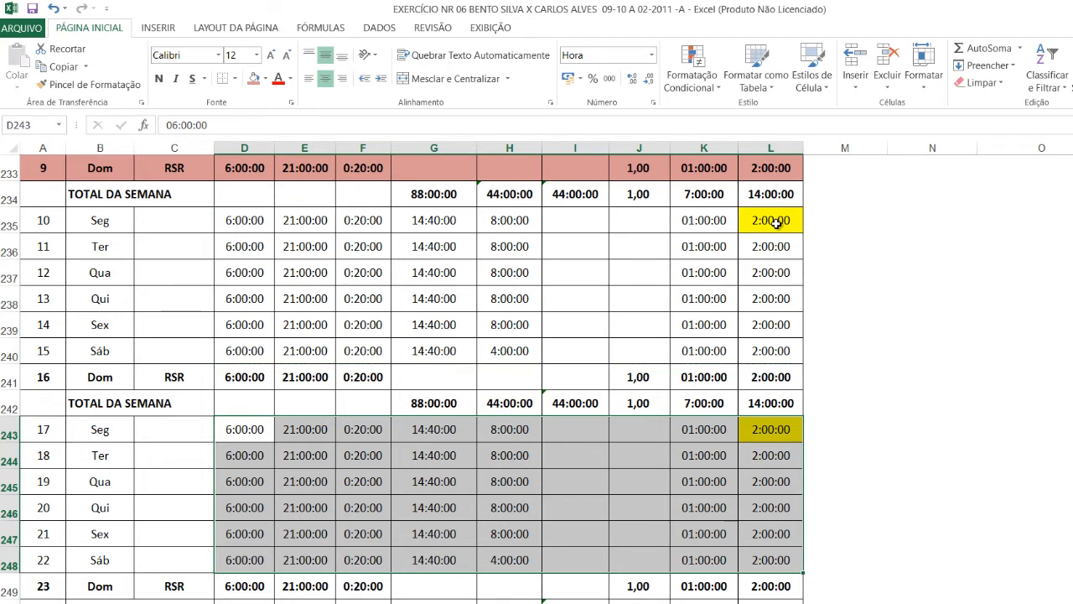
Remove the yellow fill from the HE INTERV INTERJ cell of Monday the 17th, L243, and select L235
click(758, 428)
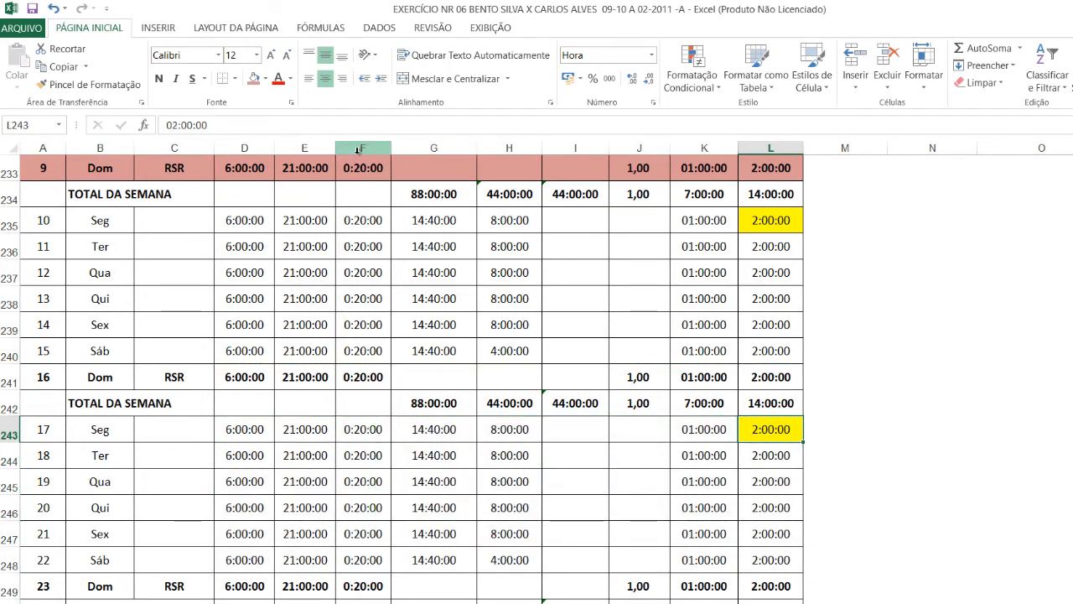
click(267, 78)
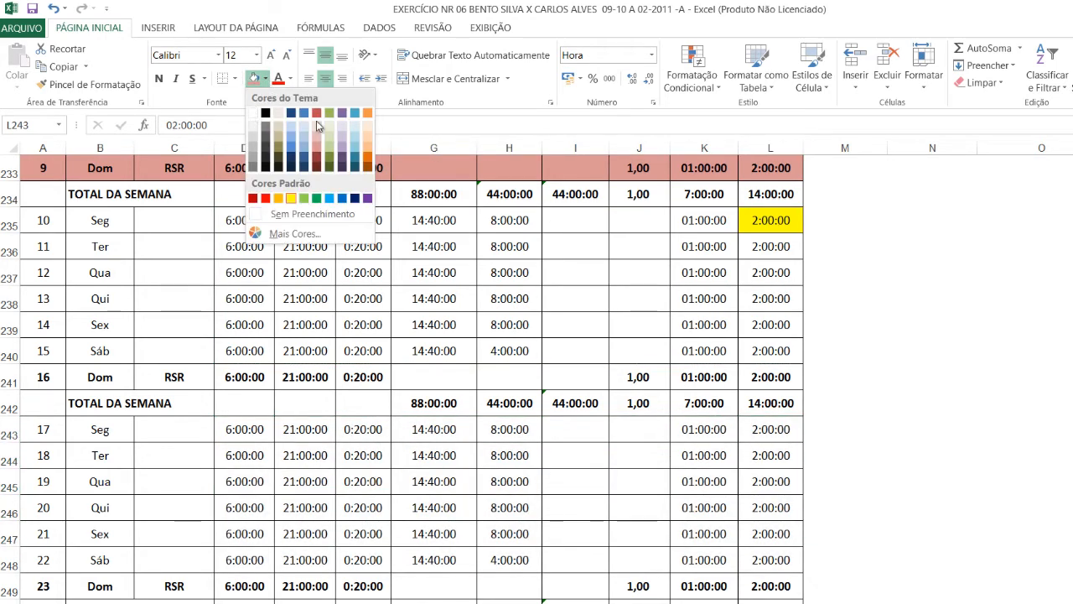
click(758, 220)
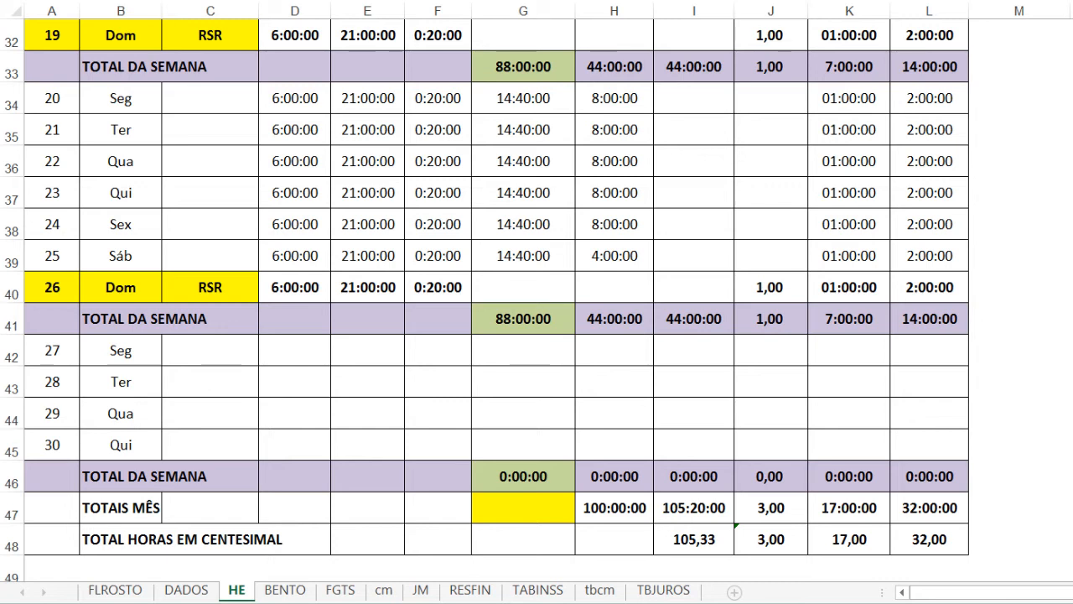
Copy the hours of Friday the 24th in D38:L38 and paste them into the empty rows of the 27th to the 30th, D42:L45
click(1001, 235)
click(941, 223)
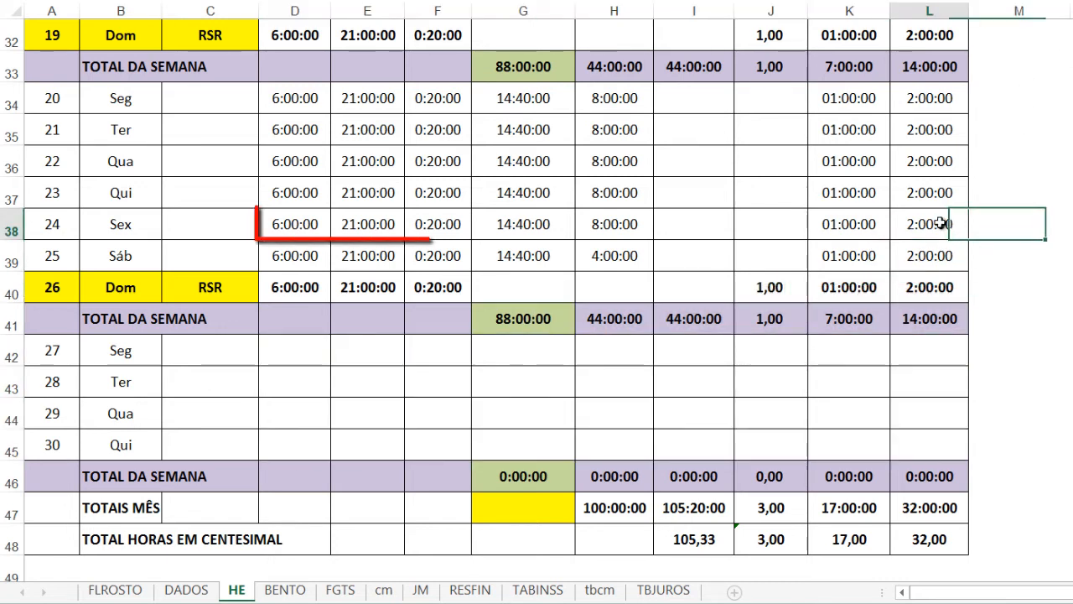
mouse_move(940, 224)
mouse_down()
mouse_move(618, 212)
mouse_move(301, 233)
mouse_up()
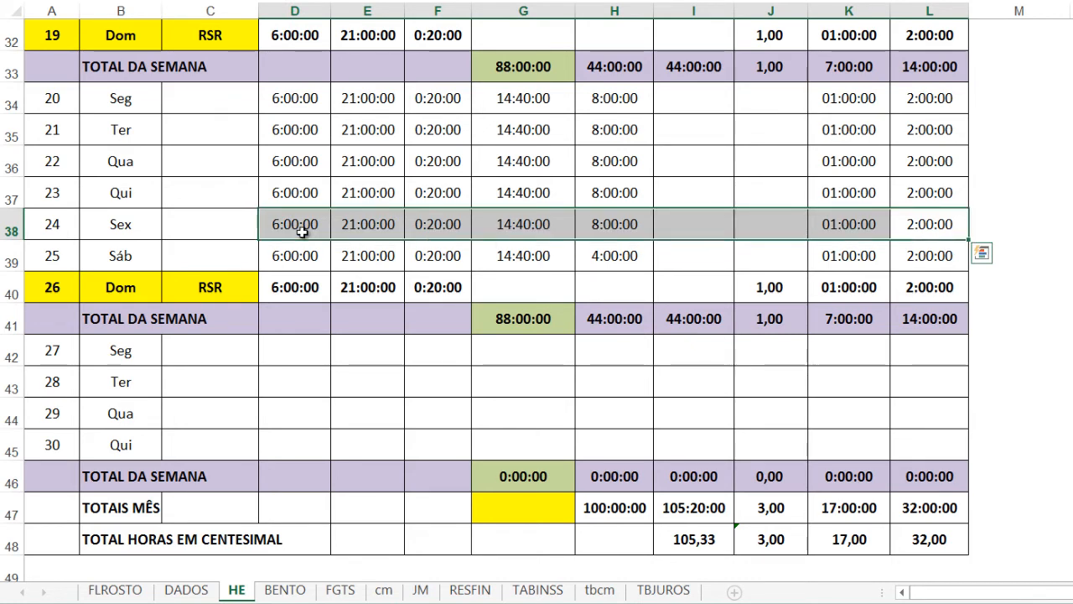
key(ctrl+c)
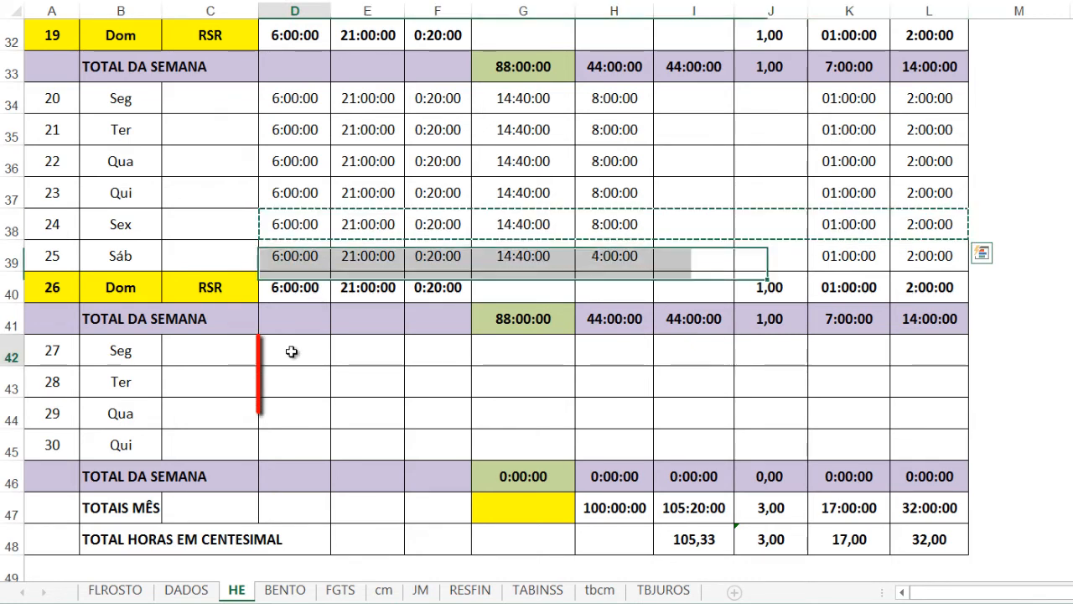
drag(290, 350, 914, 454)
key(ctrl+v)
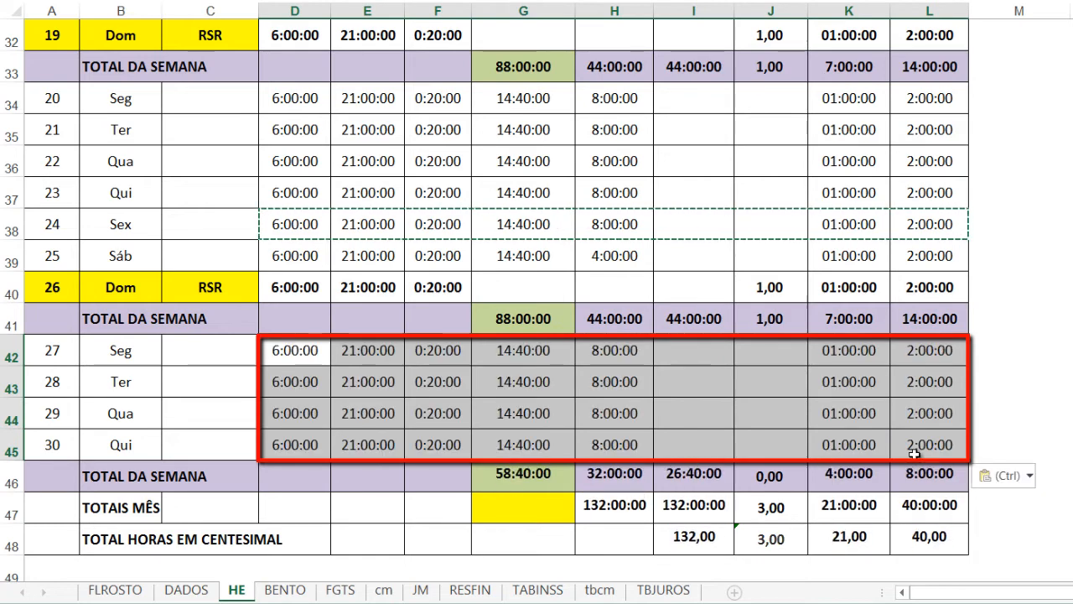
key(Escape)
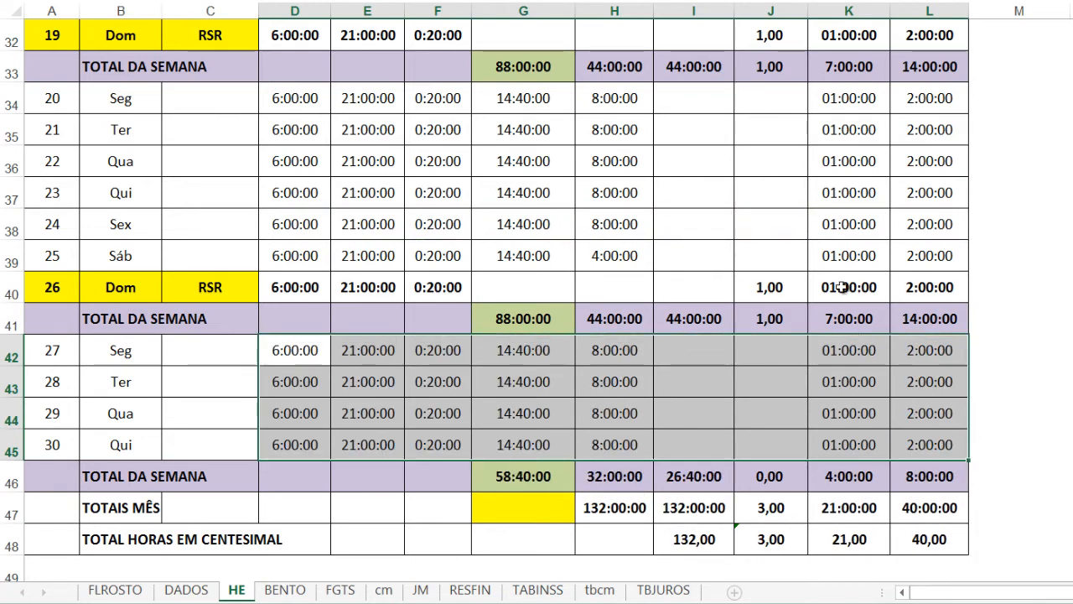
drag(901, 248, 289, 260)
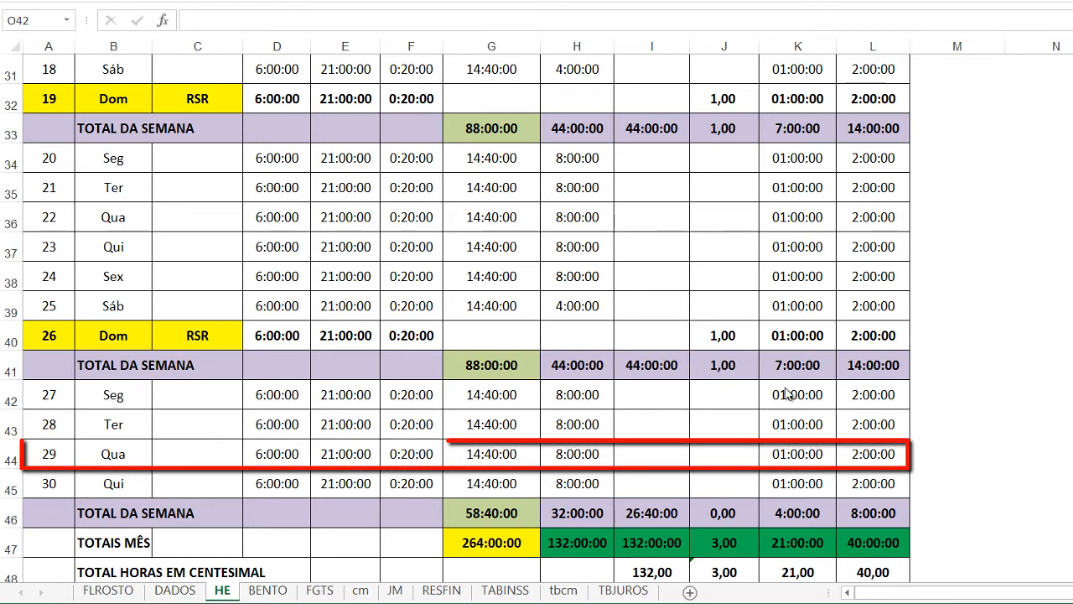
Replace the hours of Wednesday the 29th in D44:L44 with a copy of Sunday the 26th's values from D40:L40
drag(854, 452, 280, 455)
key(Delete)
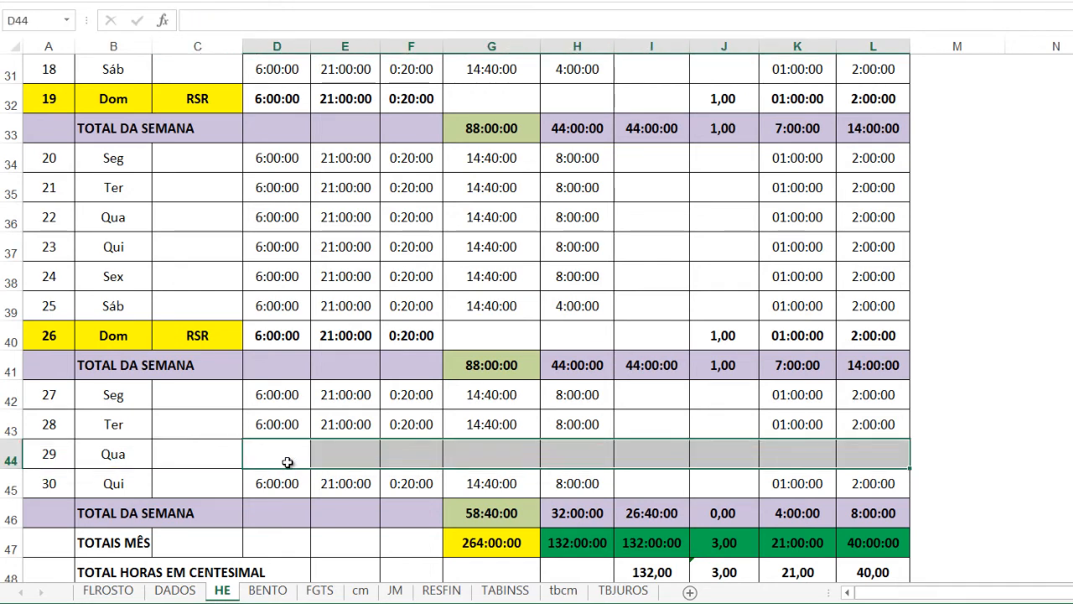
click(870, 337)
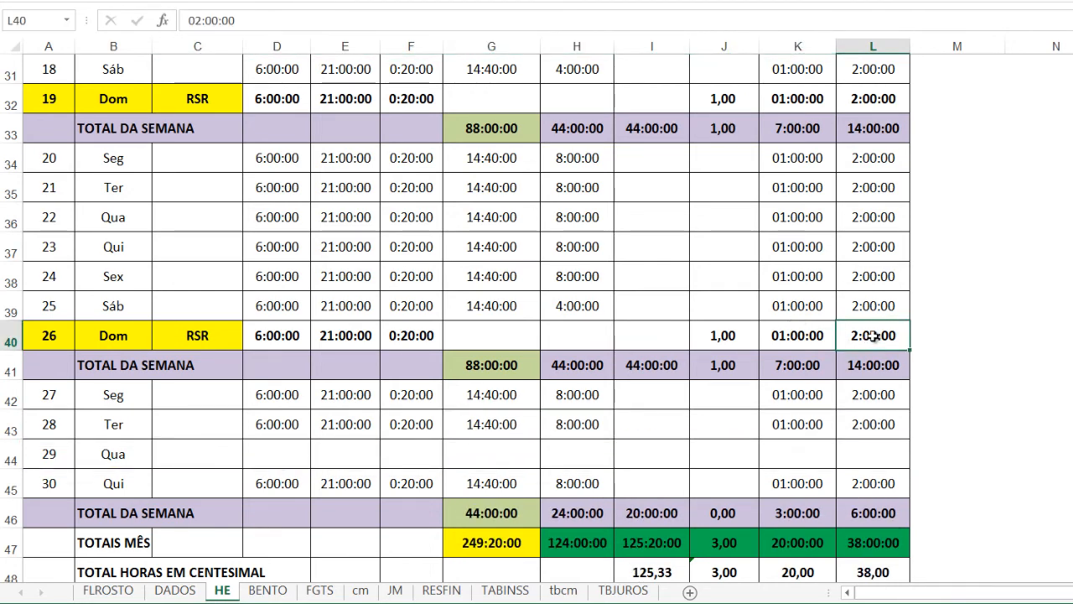
drag(873, 335, 292, 333)
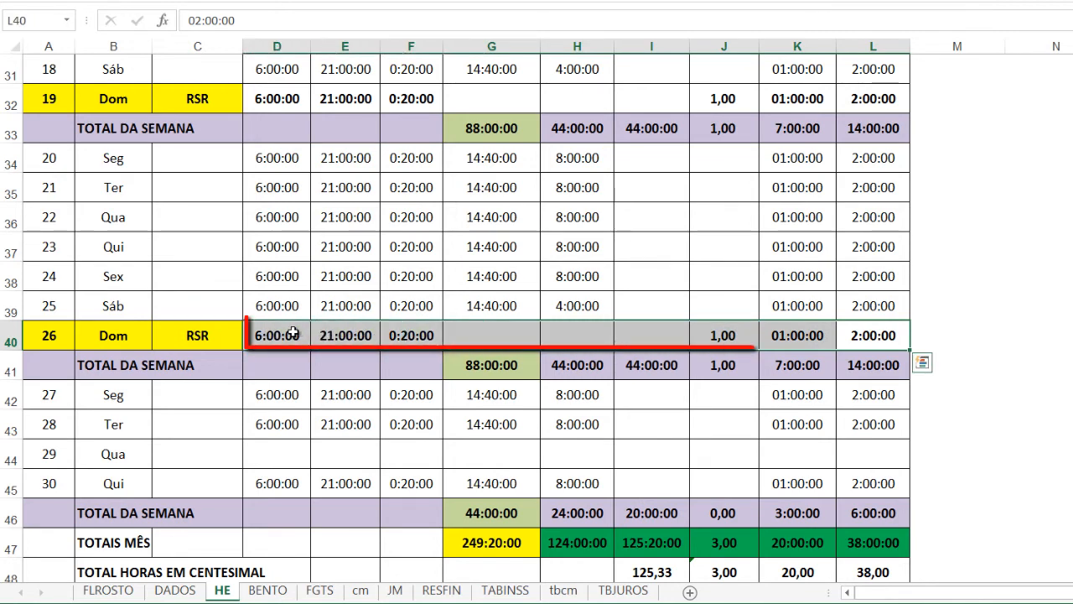
key(ctrl+c)
click(280, 451)
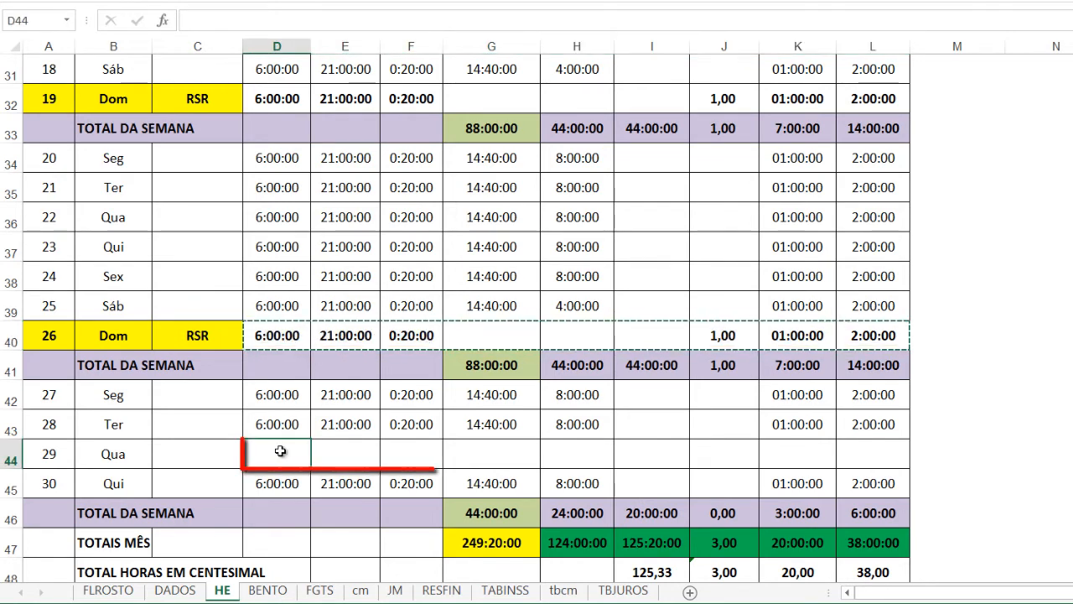
drag(872, 453, 293, 449)
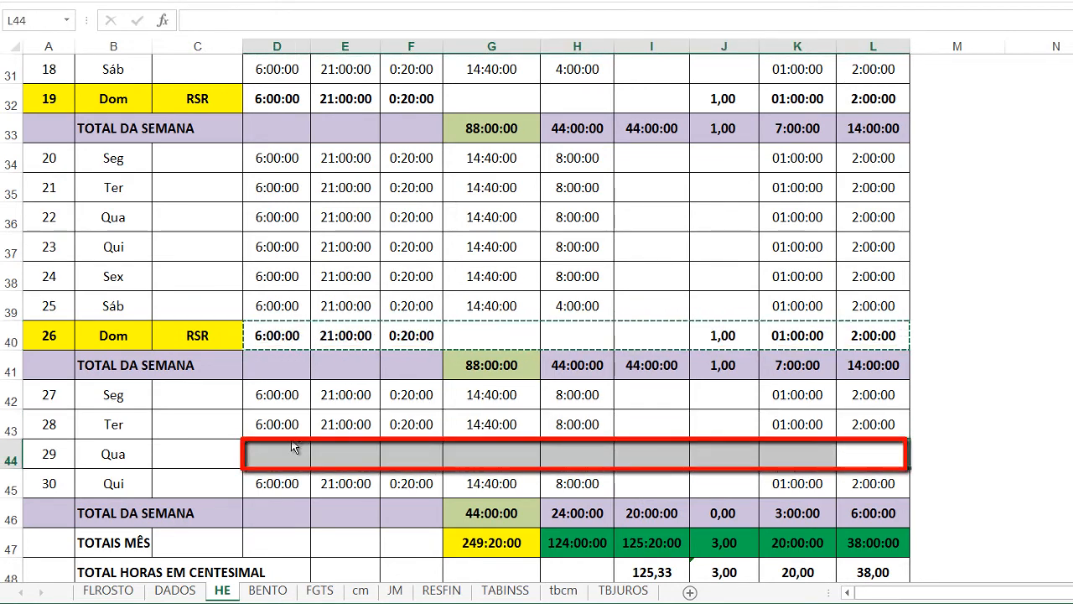
key(ctrl+v)
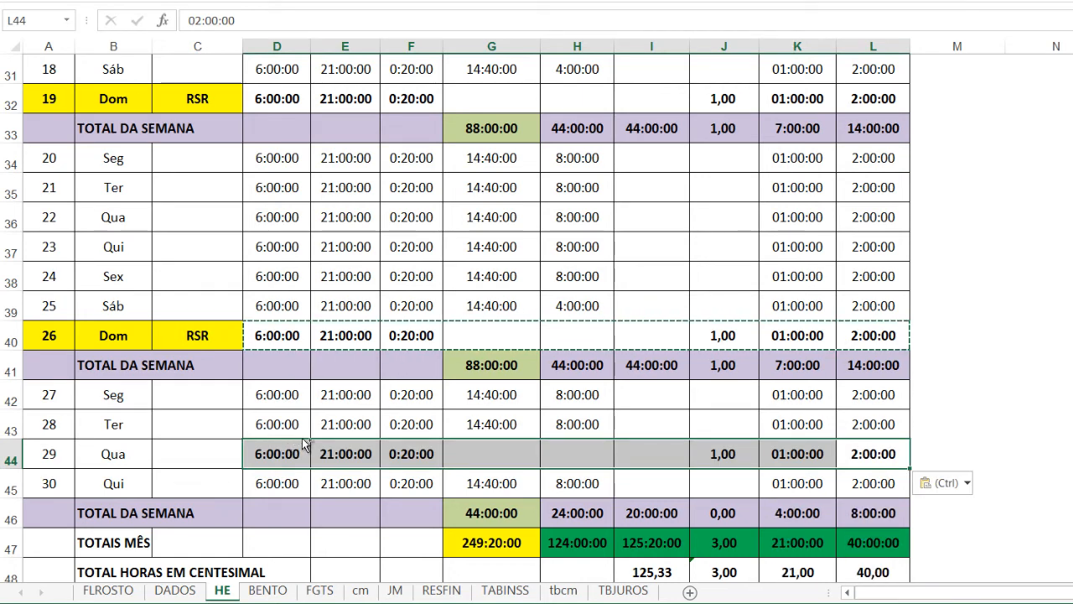
Undo the changes to Wednesday the 29th in row 44, bringing back its regular weekday hours
key(ctrl+z)
key(ctrl+d)
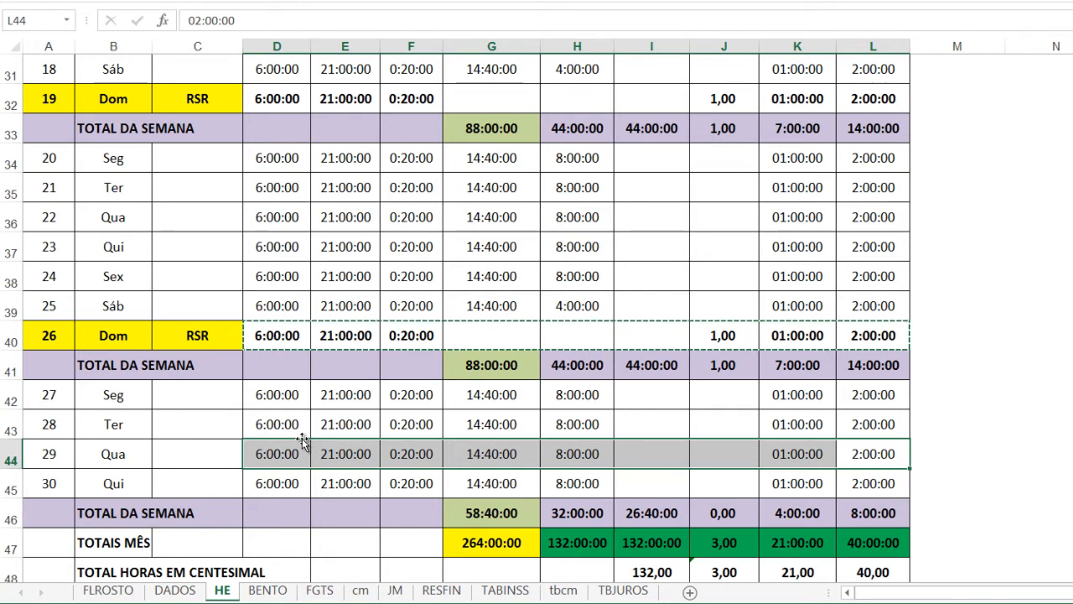
key(Escape)
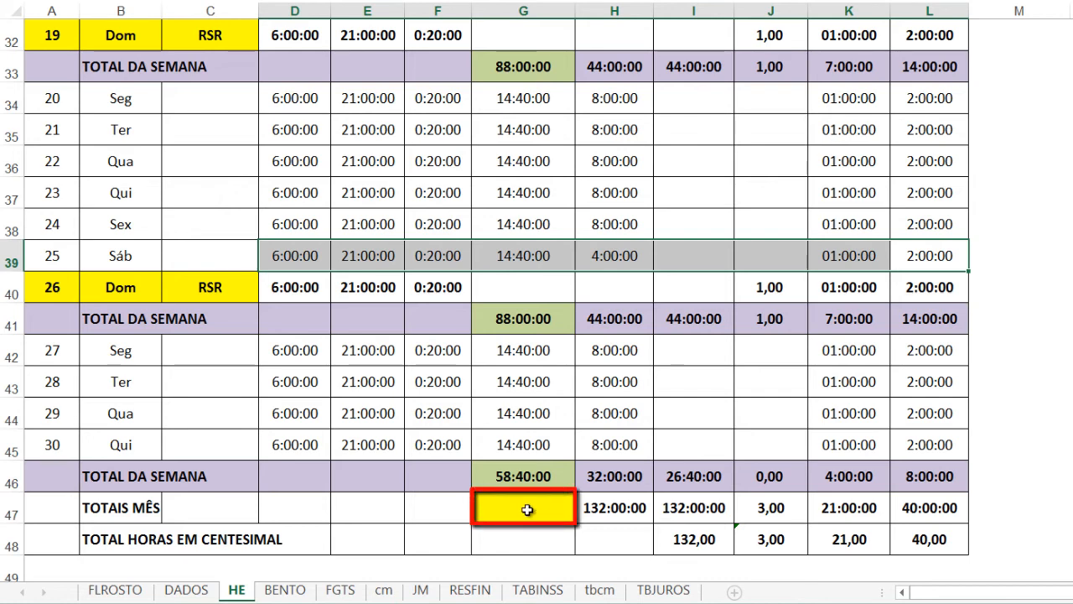
Enter the formula =G25+G33+G41+G46 in the TOTAIS MÊS cell G47 to add up the weekly worked hours
click(527, 509)
text(=)
scroll(526, 469, up, 4)
click(520, 214)
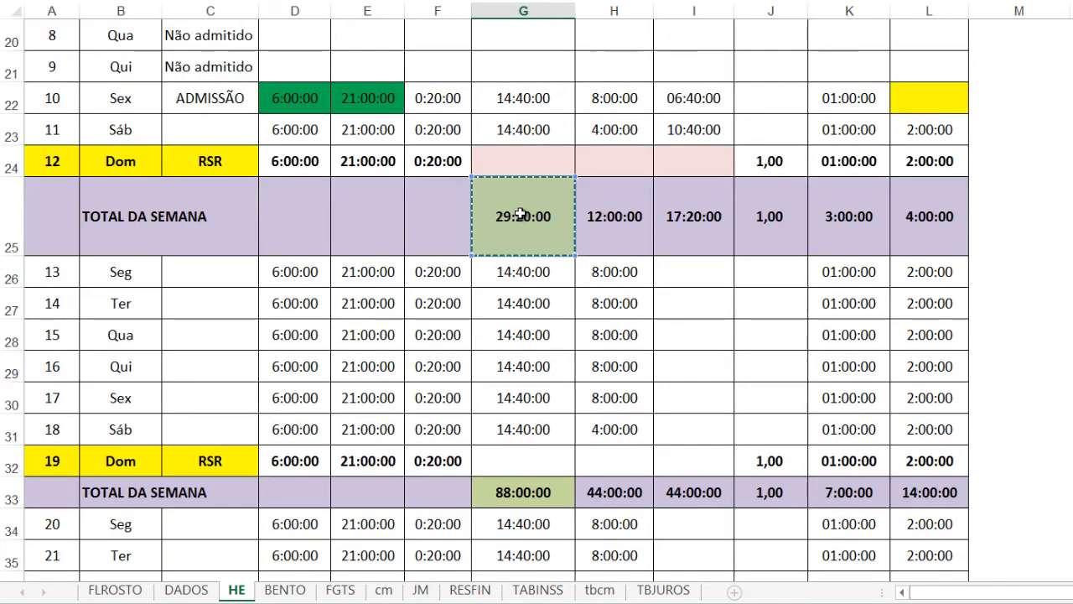
scroll(522, 243, down, 2)
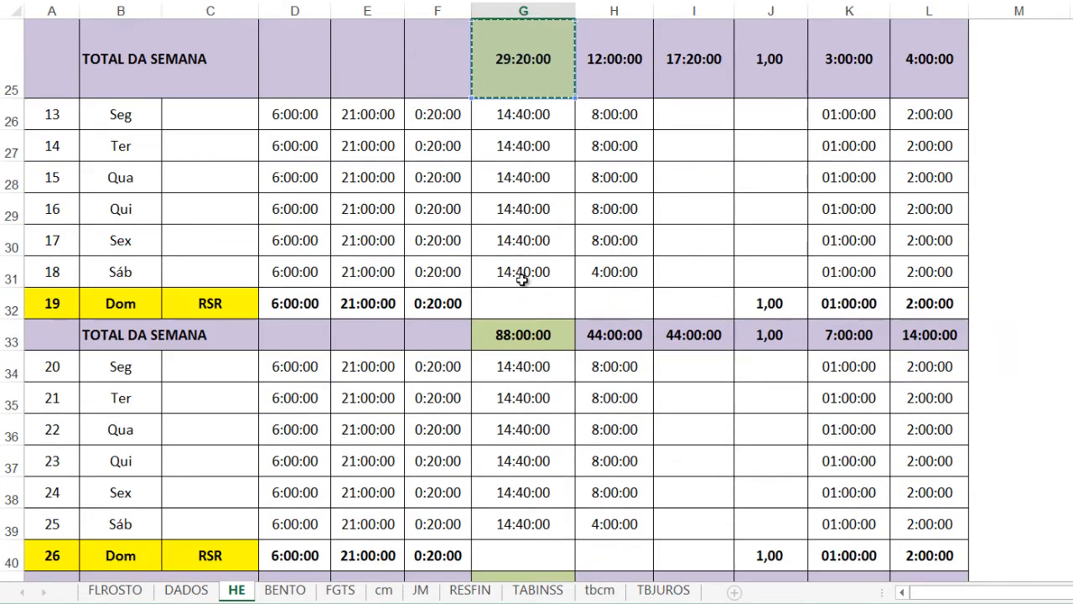
scroll(521, 279, down, 1)
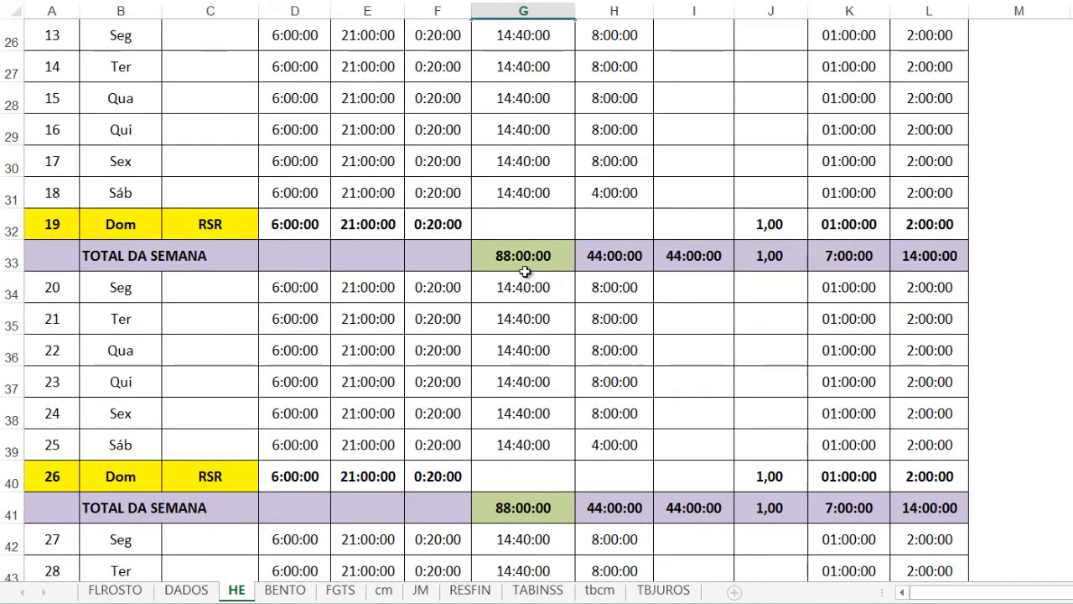
click(526, 252)
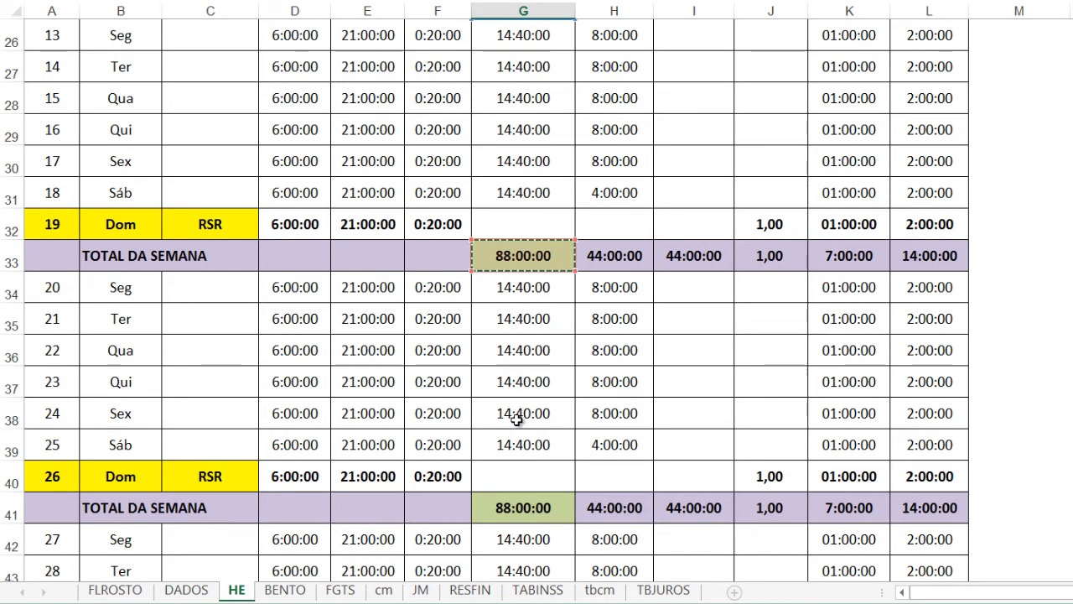
text(+)
click(506, 508)
text(+)
scroll(505, 513, down, 2)
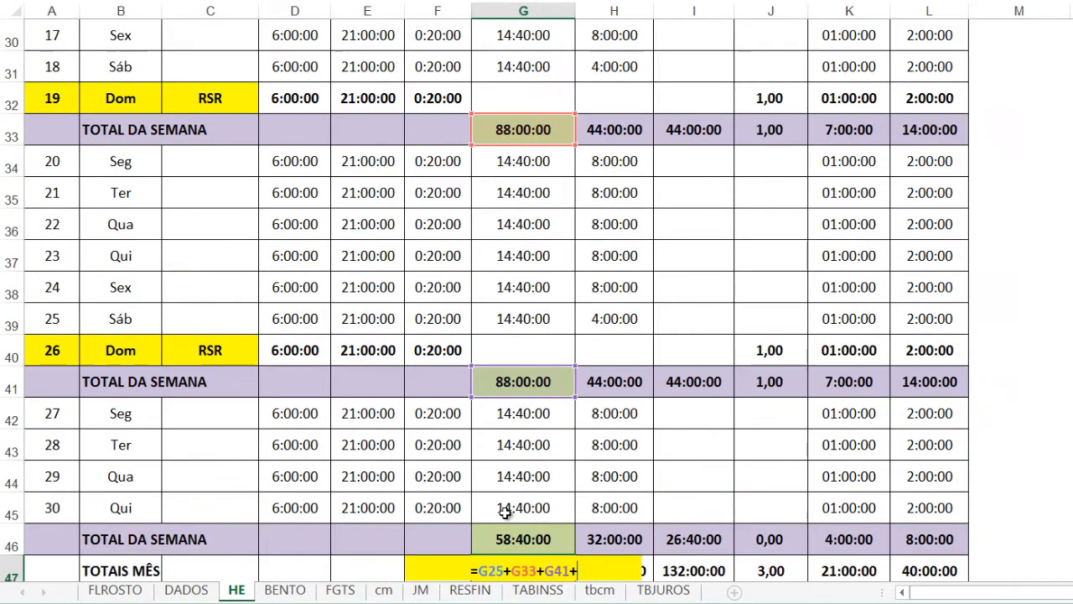
click(501, 534)
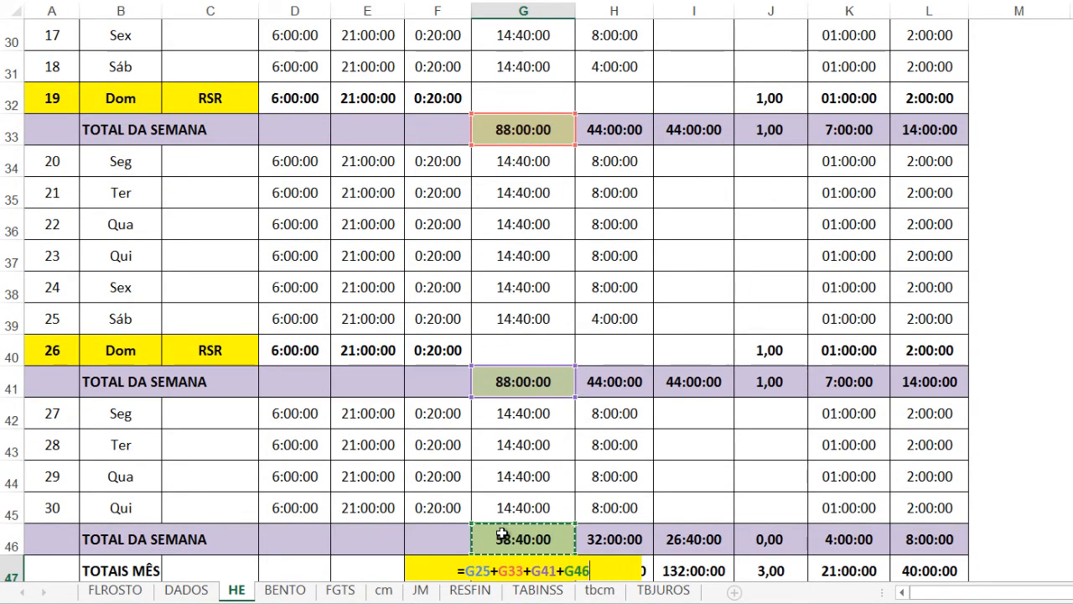
key(Return)
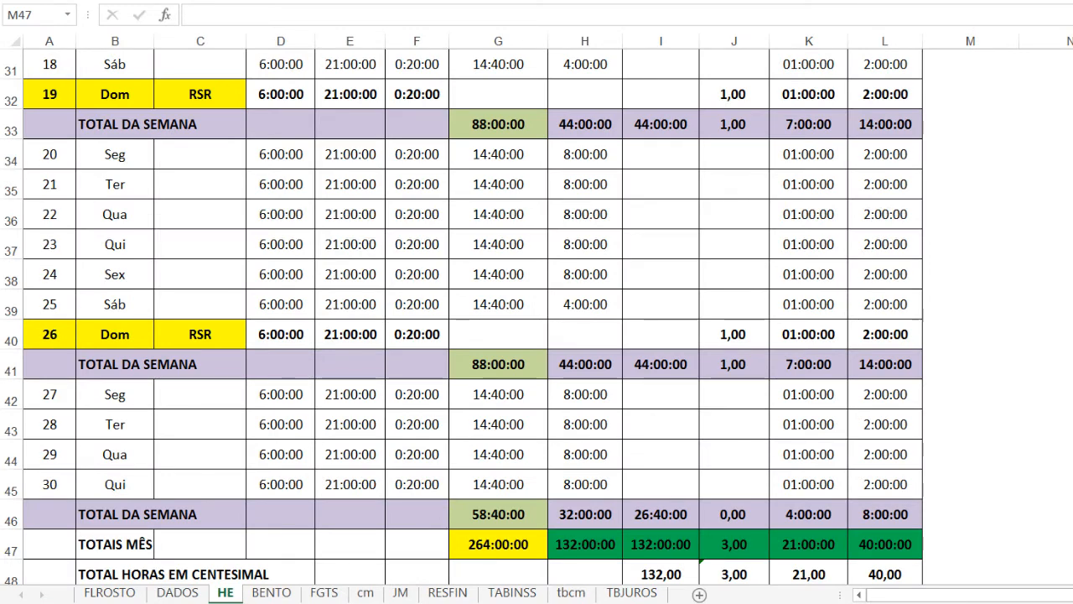
Copy the monthly total in G47 and paste its formula and yellow fill into H47 and I47
click(587, 546)
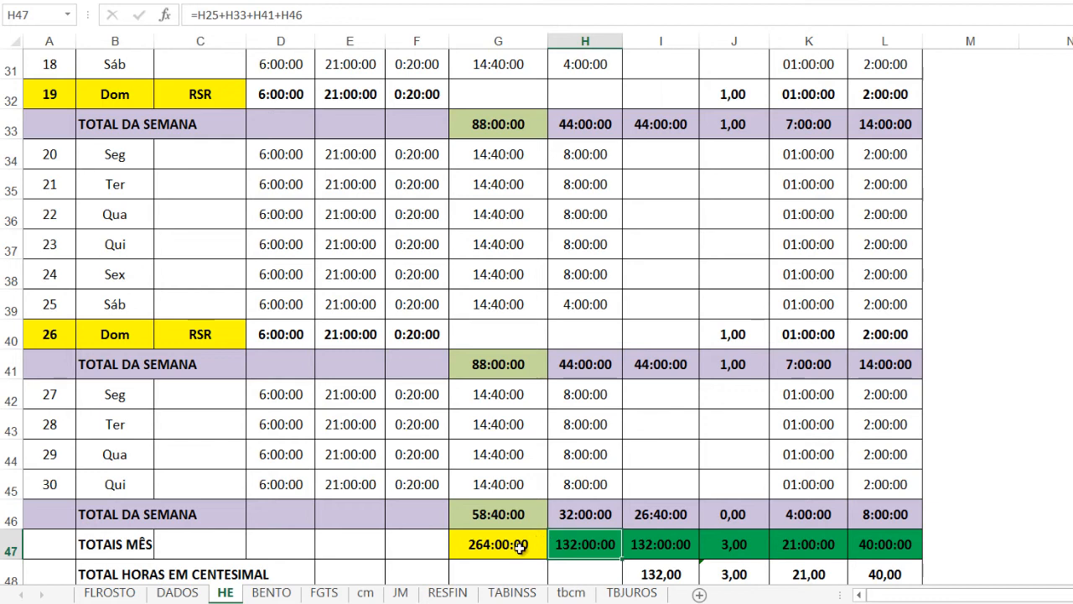
click(520, 545)
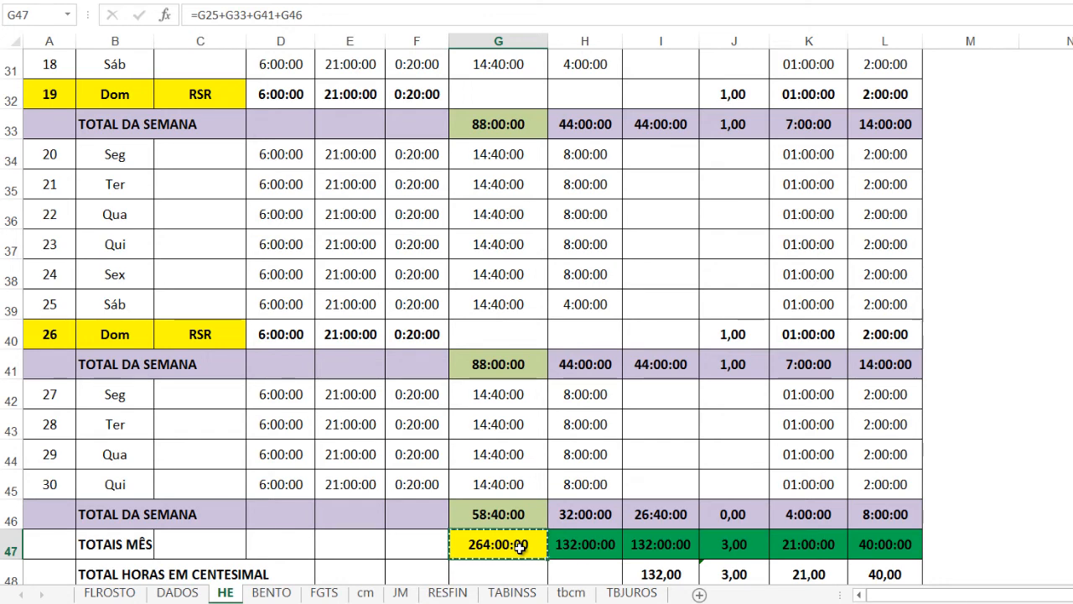
click(590, 544)
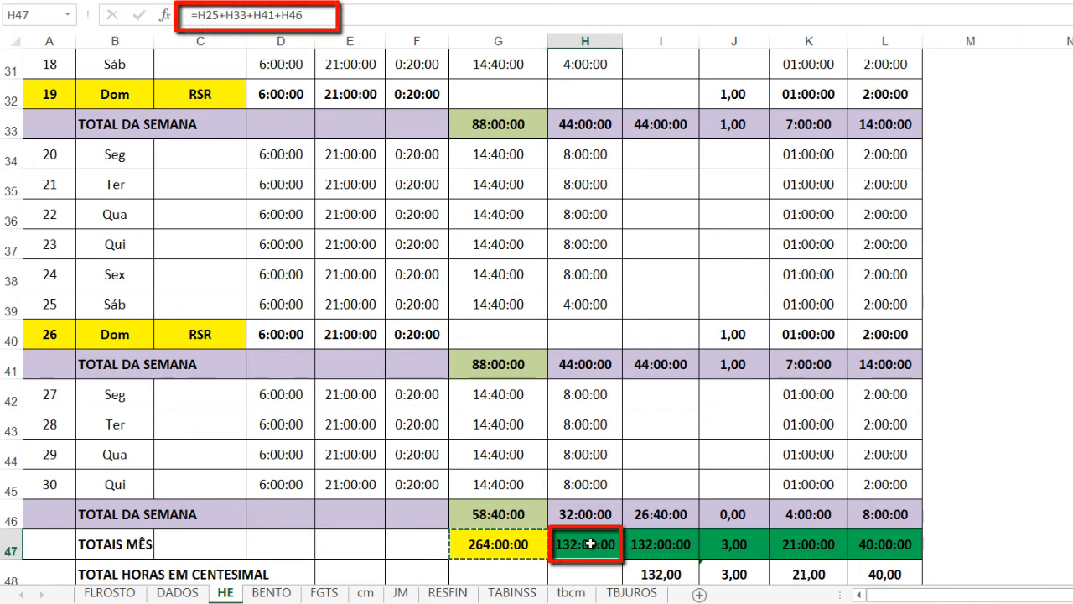
key(ctrl+v)
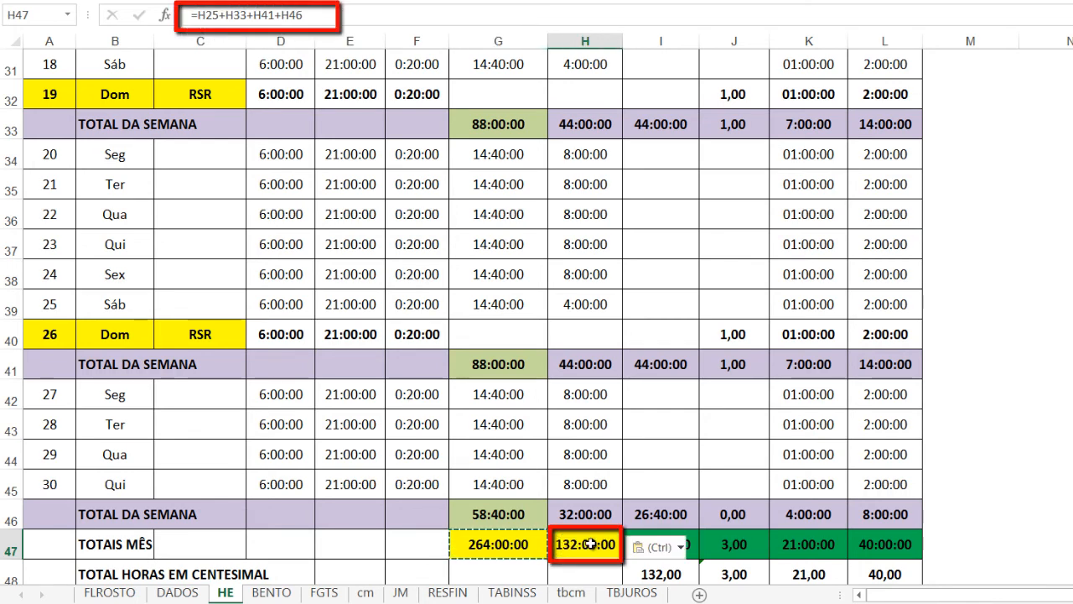
click(682, 544)
click(691, 545)
click(692, 544)
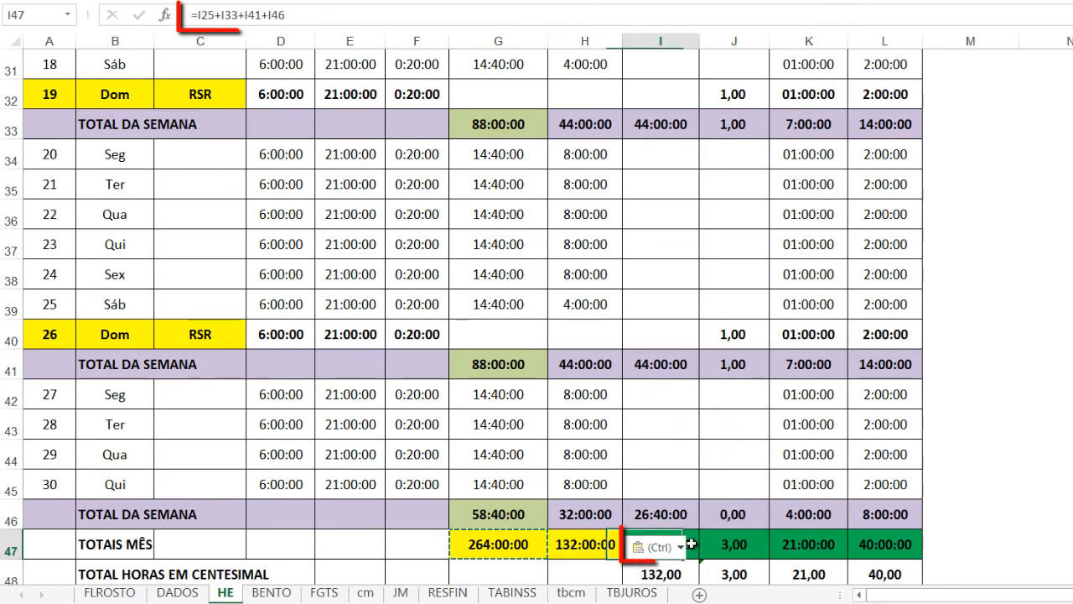
key(ctrl+v)
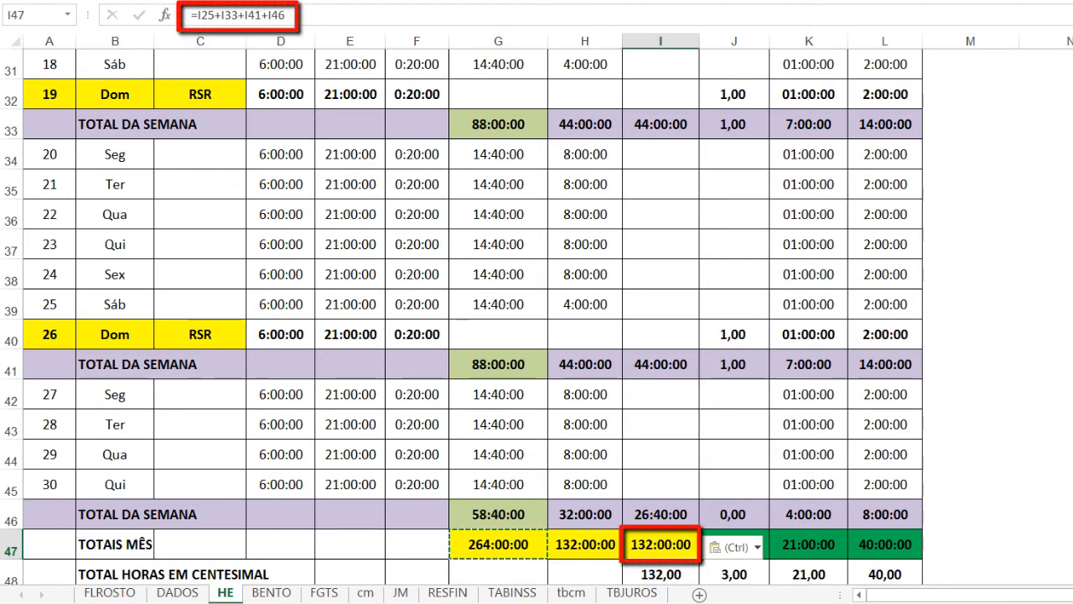
Paste the copied monthly total formula and yellow fill into K47 and L47
click(820, 537)
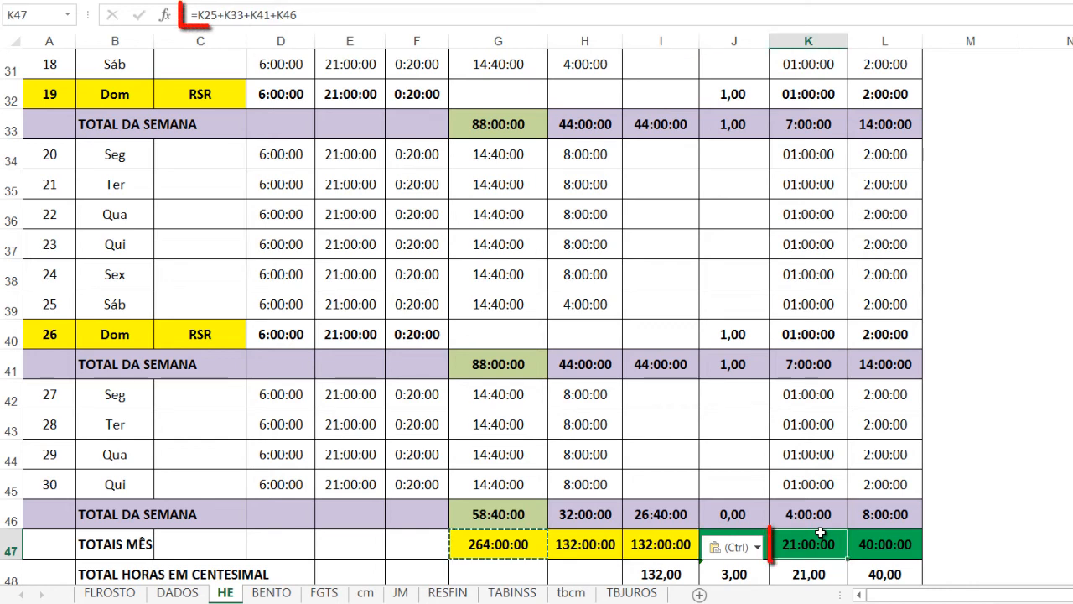
key(ctrl+v)
click(924, 545)
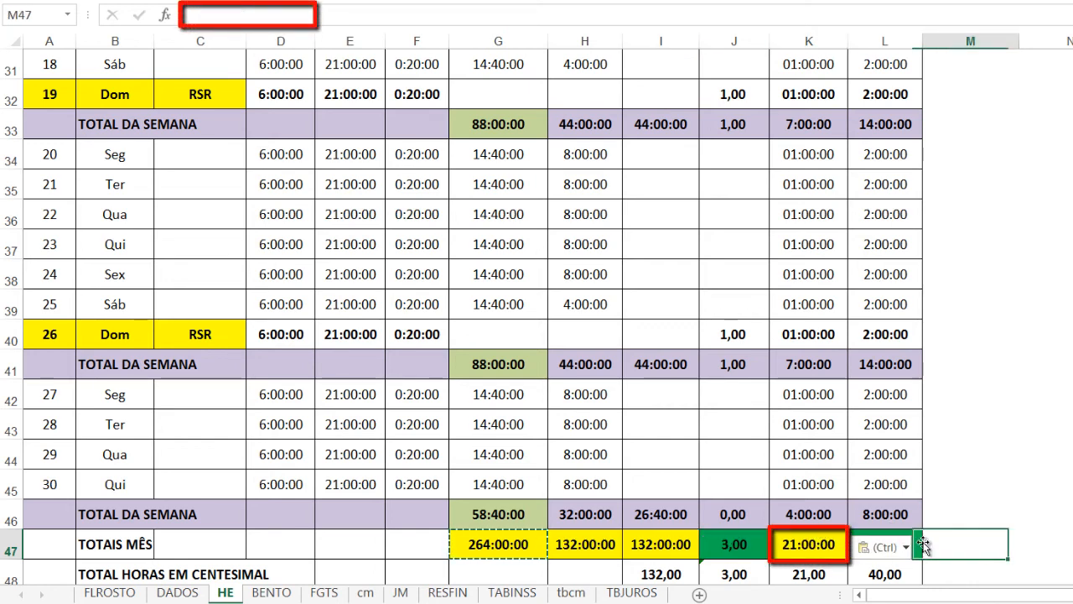
click(914, 545)
key(ctrl+v)
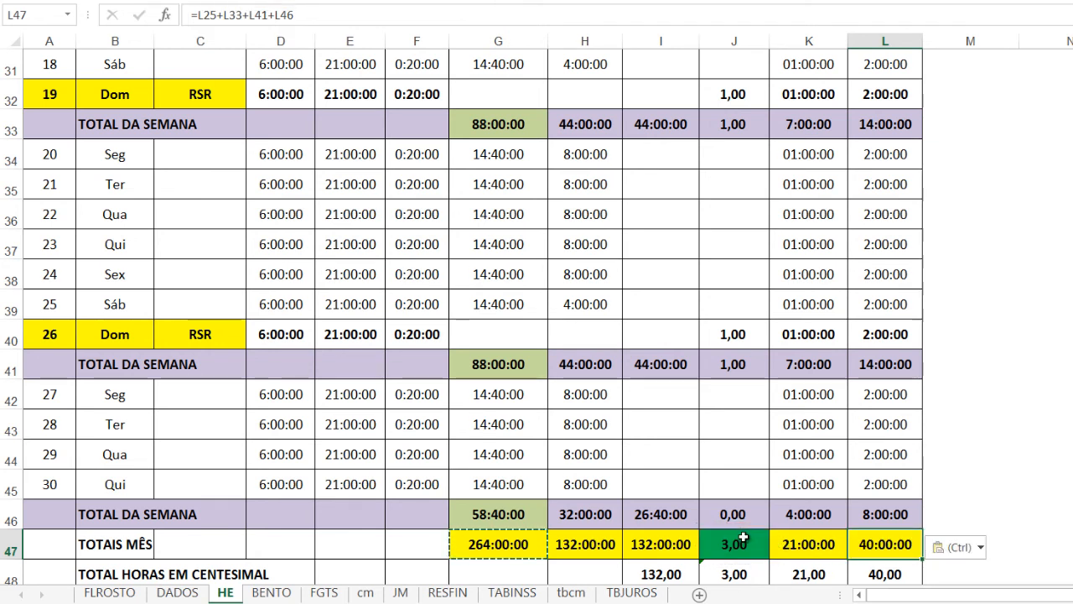
key(Escape)
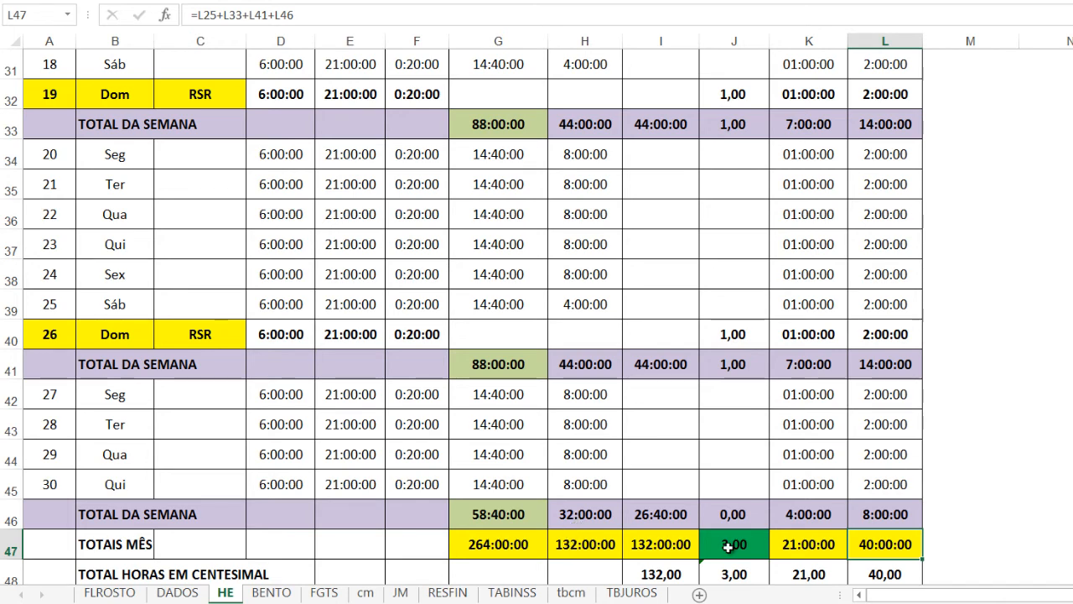
Copy the monthly total in H47 and paste its formula and yellow fill into J47
click(589, 548)
click(733, 545)
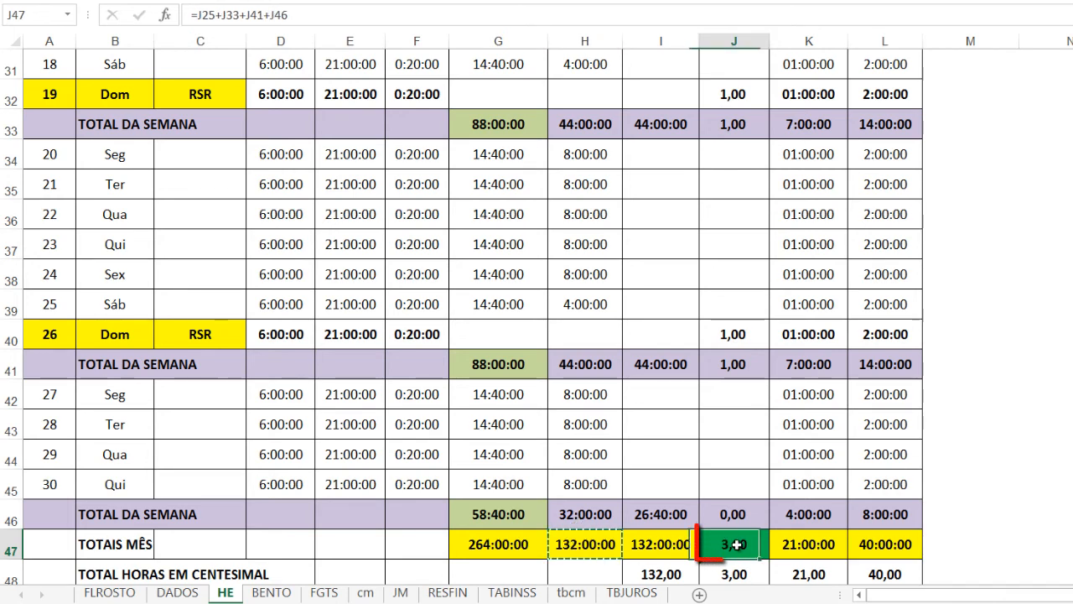
text(72:00:00)
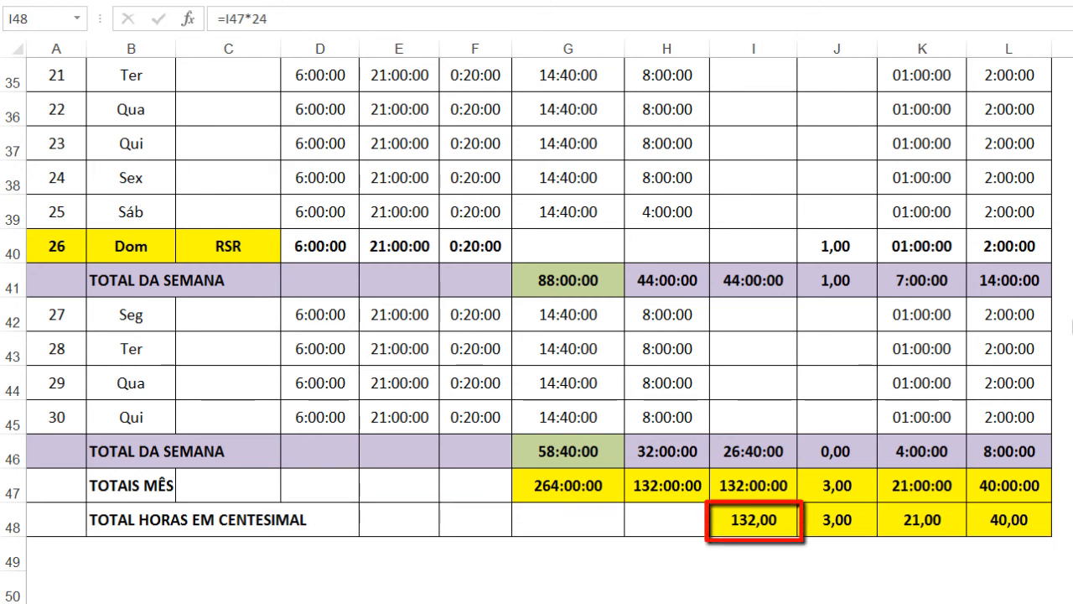
Format the TOTAL HORAS EM CENTESIMAL cell I48 as Número with 2 decimal places and the thousands separator
click(747, 516)
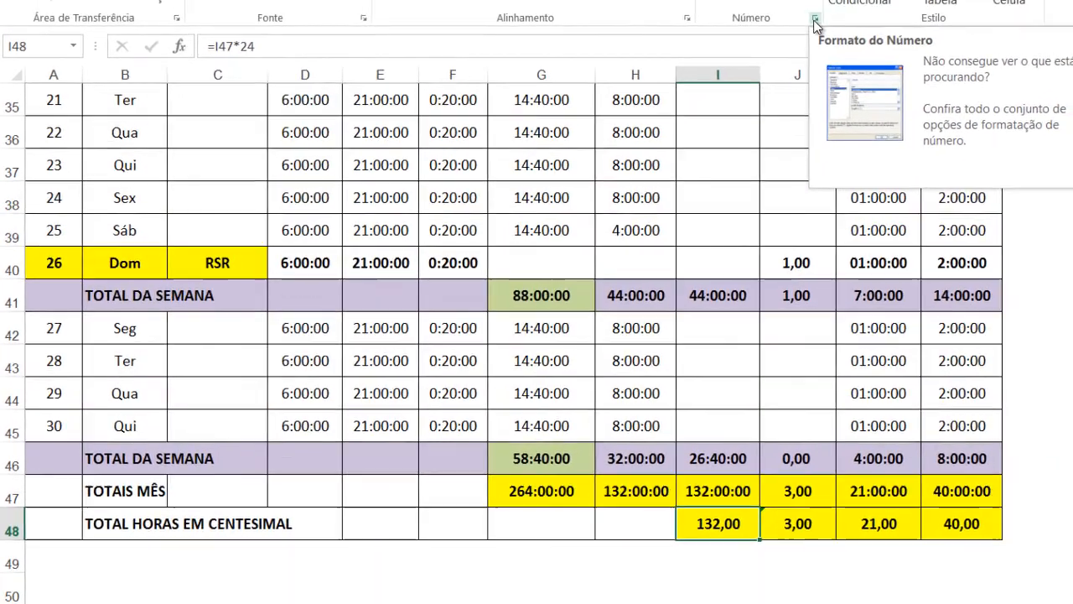
click(815, 21)
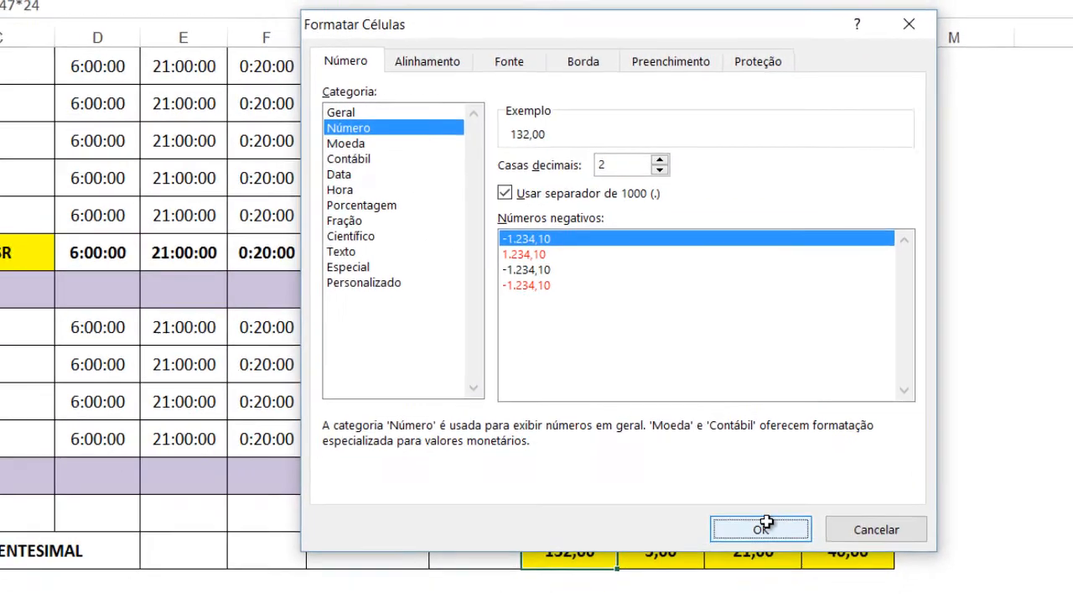
click(765, 526)
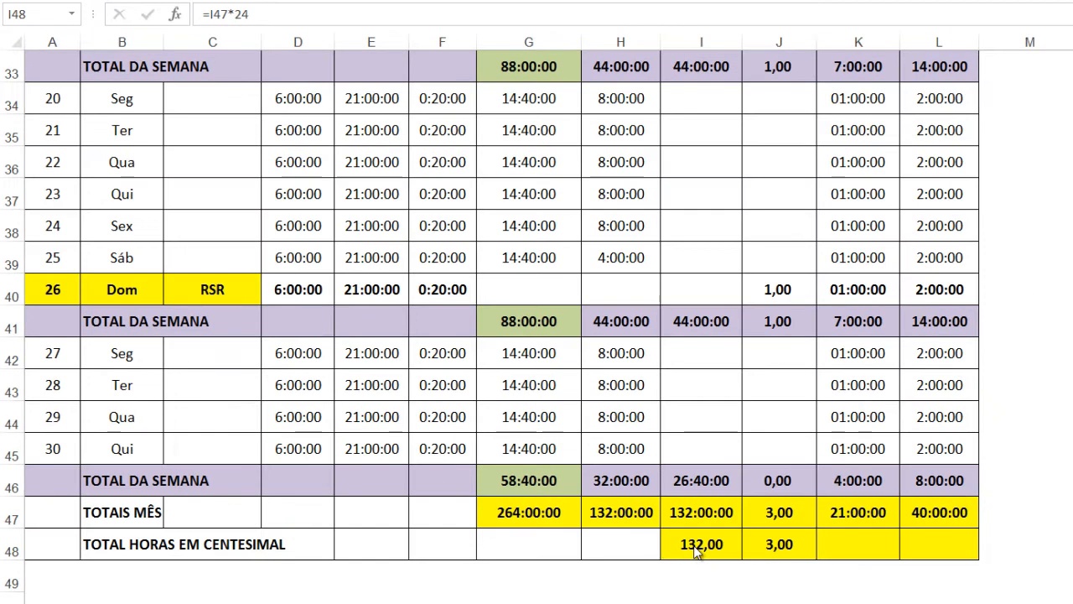
Copy the centesimal conversion formula from I48 into K48 and L48 to convert their monthly totals
click(702, 547)
key(ctrl+c)
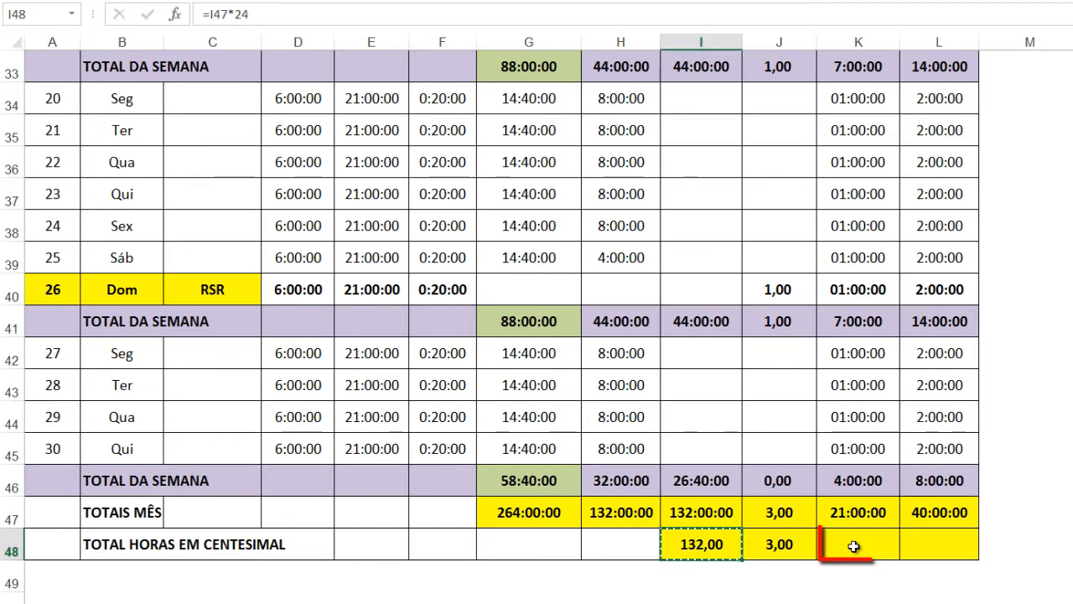
click(853, 545)
key(ctrl+v)
click(939, 545)
key(ctrl+v)
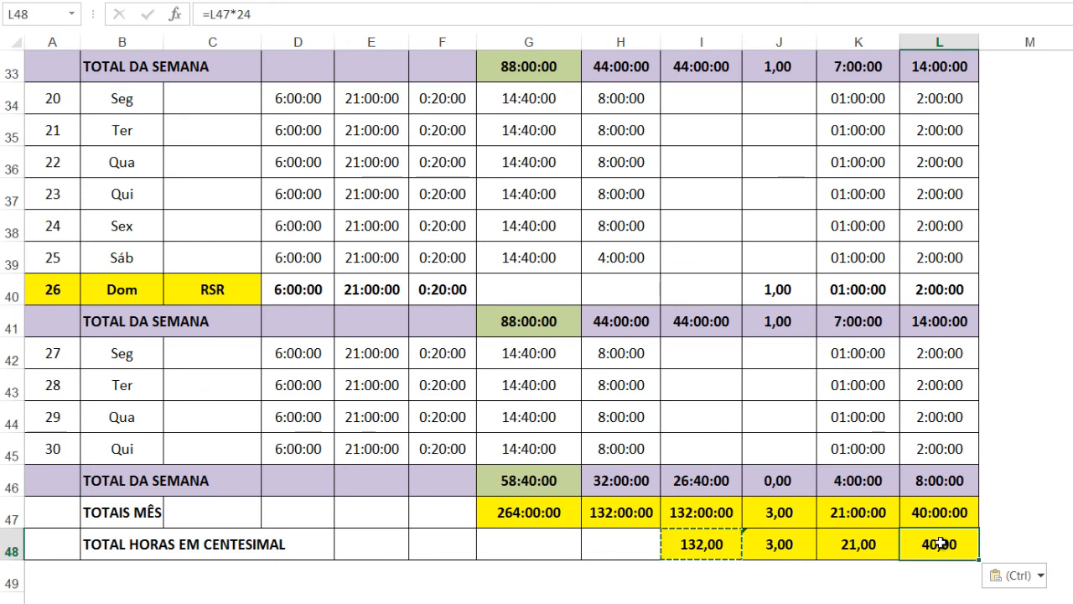
key(Escape)
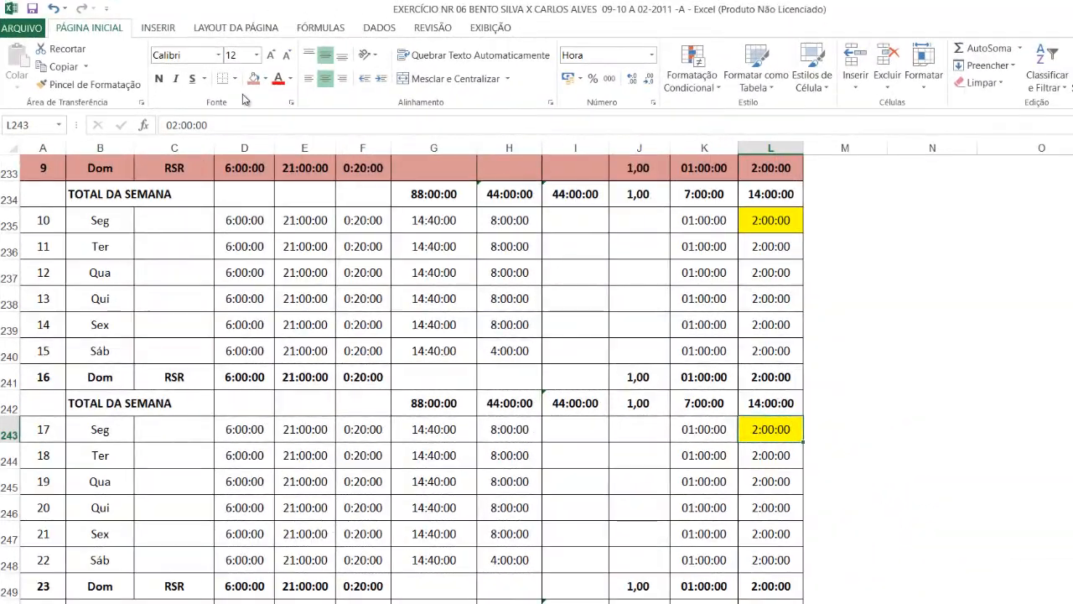
Review the final month's daily hours, weekly totals and monthly totals through row 262
scroll(274, 337, down, 2)
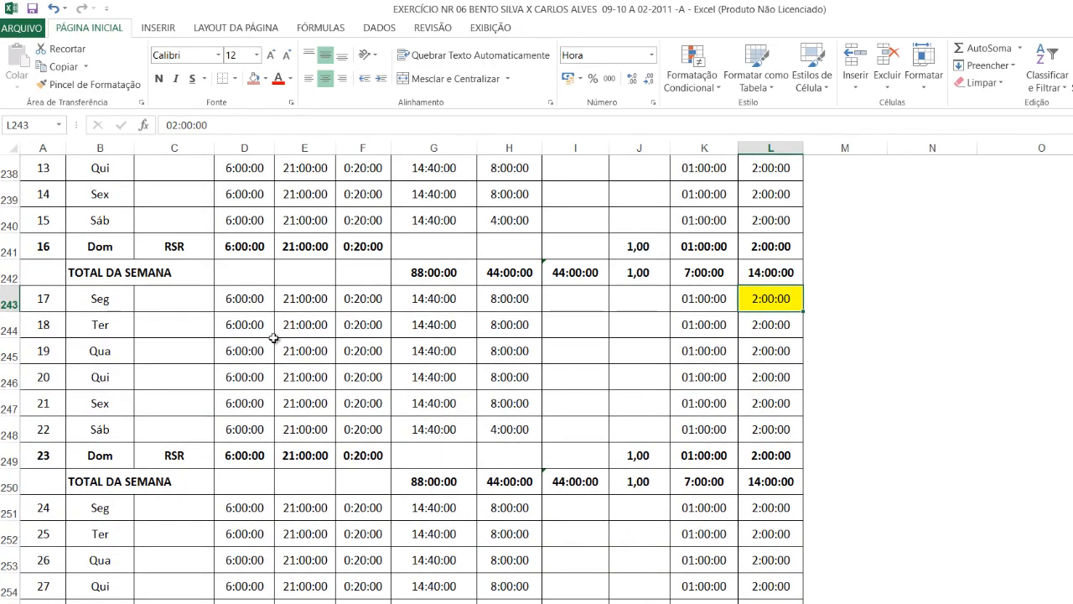
scroll(273, 337, down, 4)
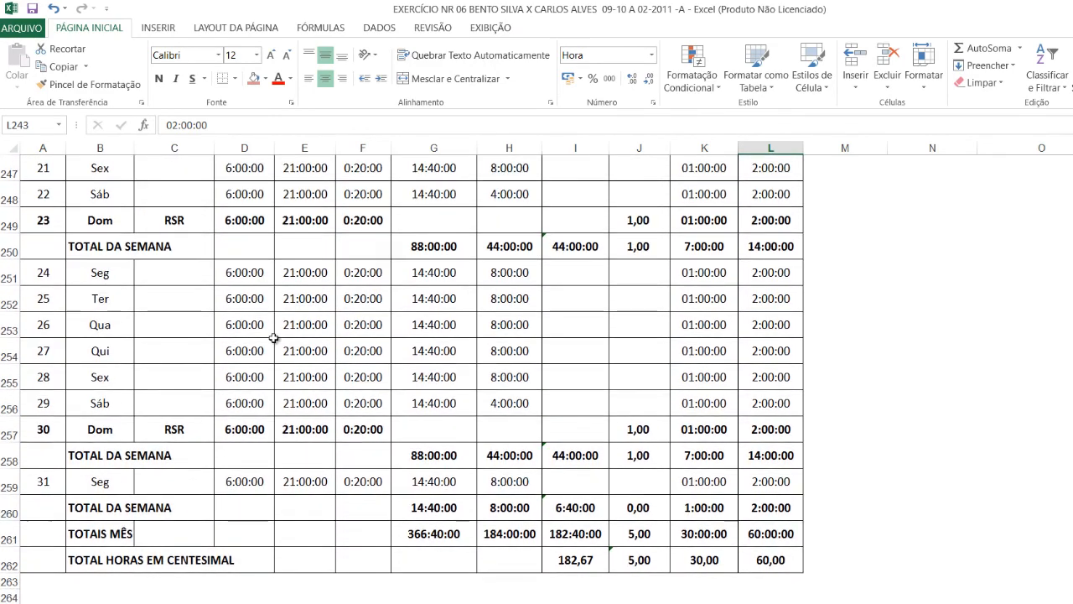